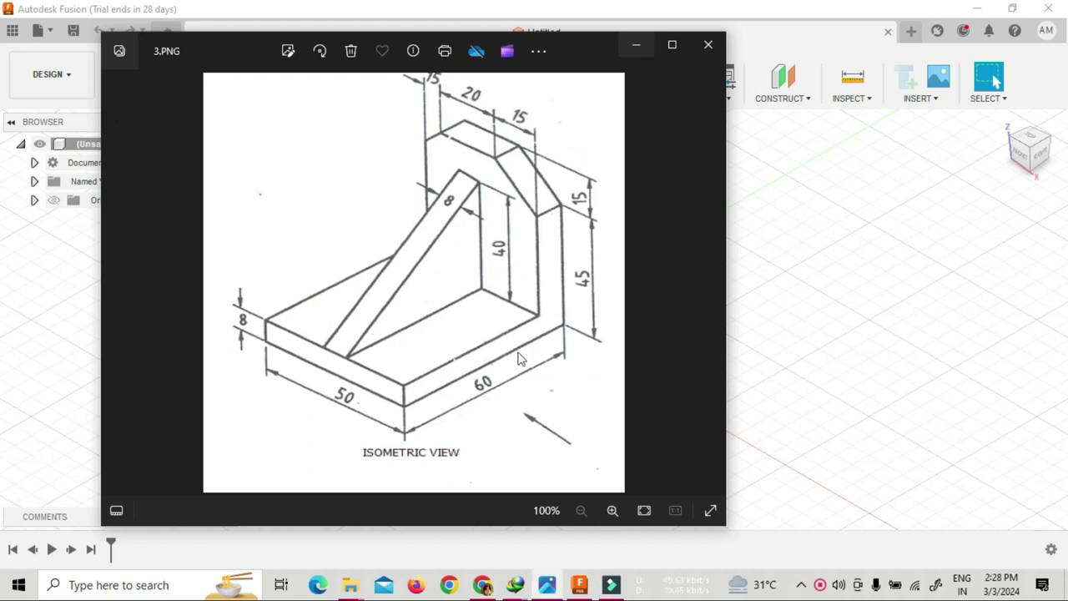
- Start a sketch on the XY plane and draw a center rectangle on the origin
click(636, 43)
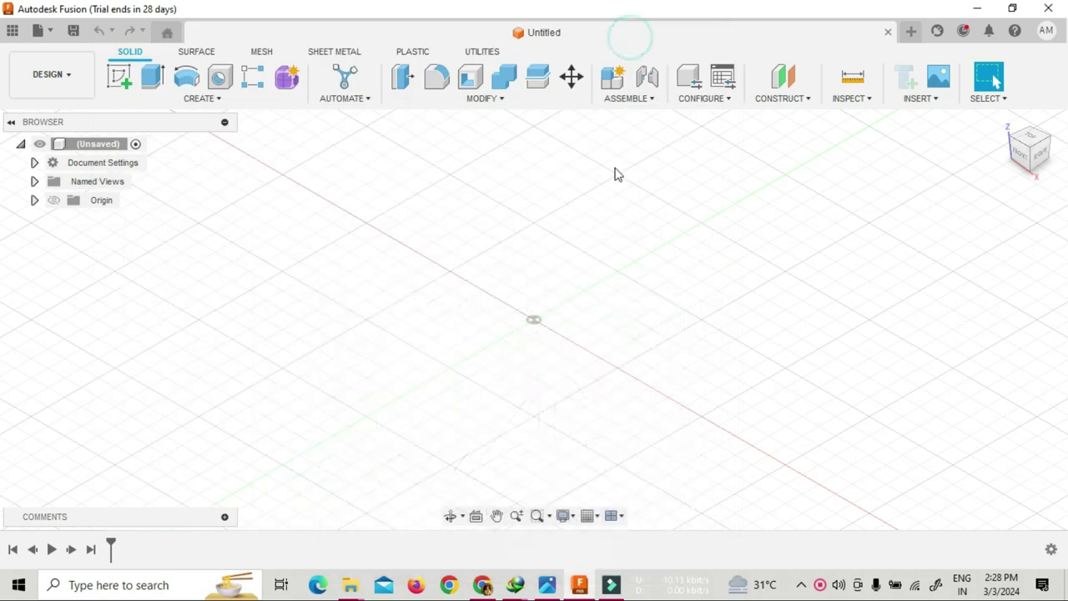
click(33, 202)
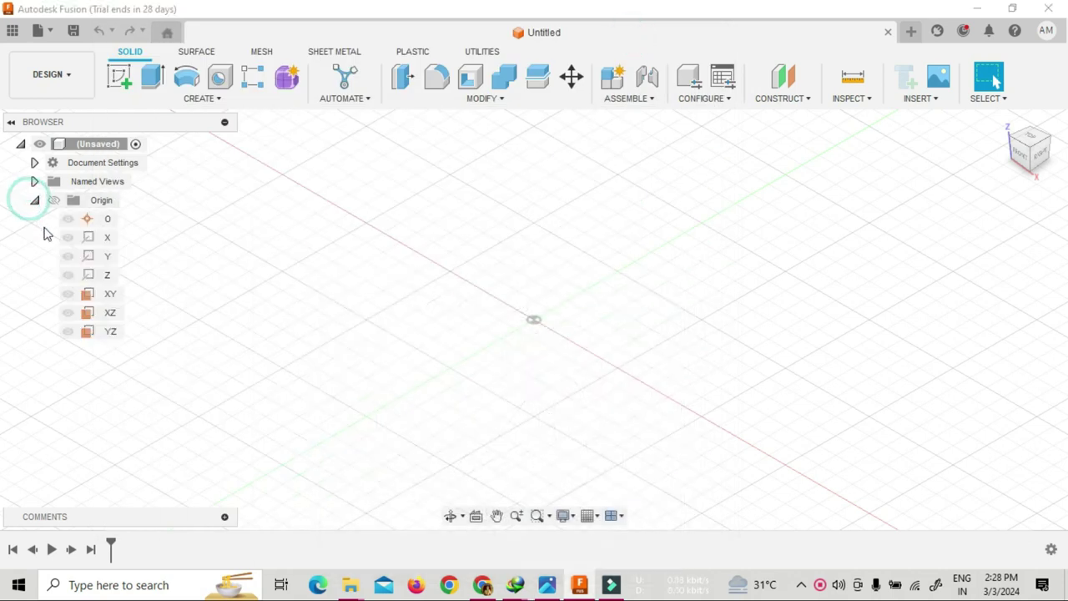
right_click(106, 296)
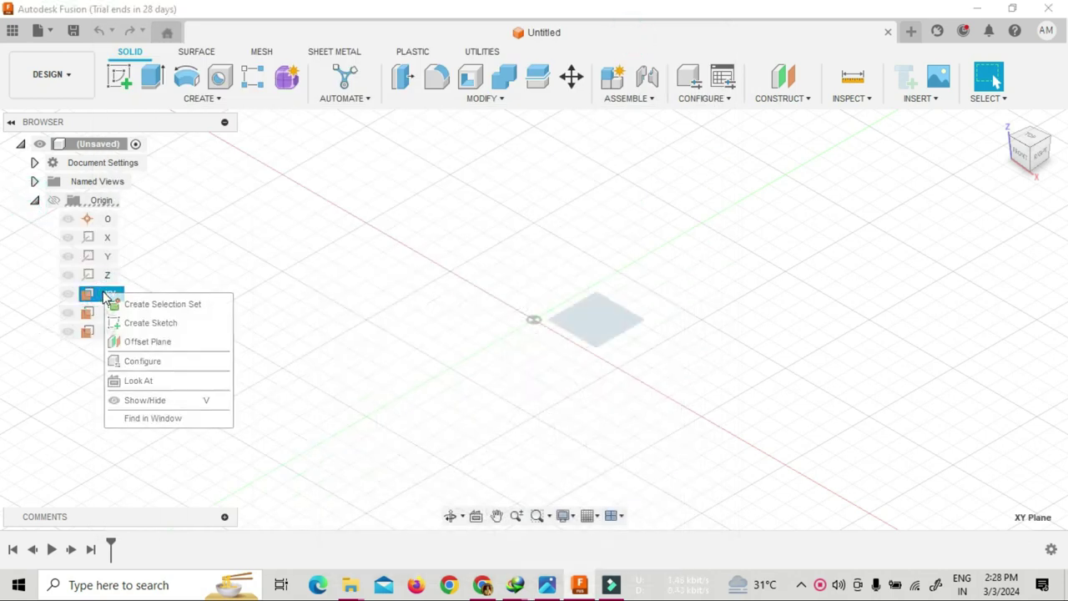
click(131, 321)
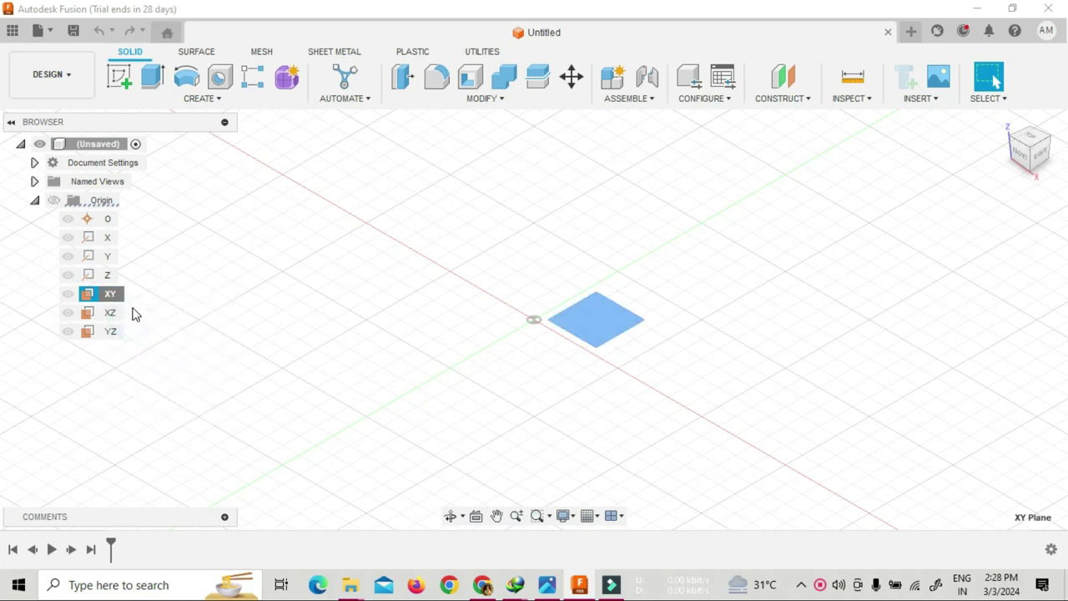
click(195, 100)
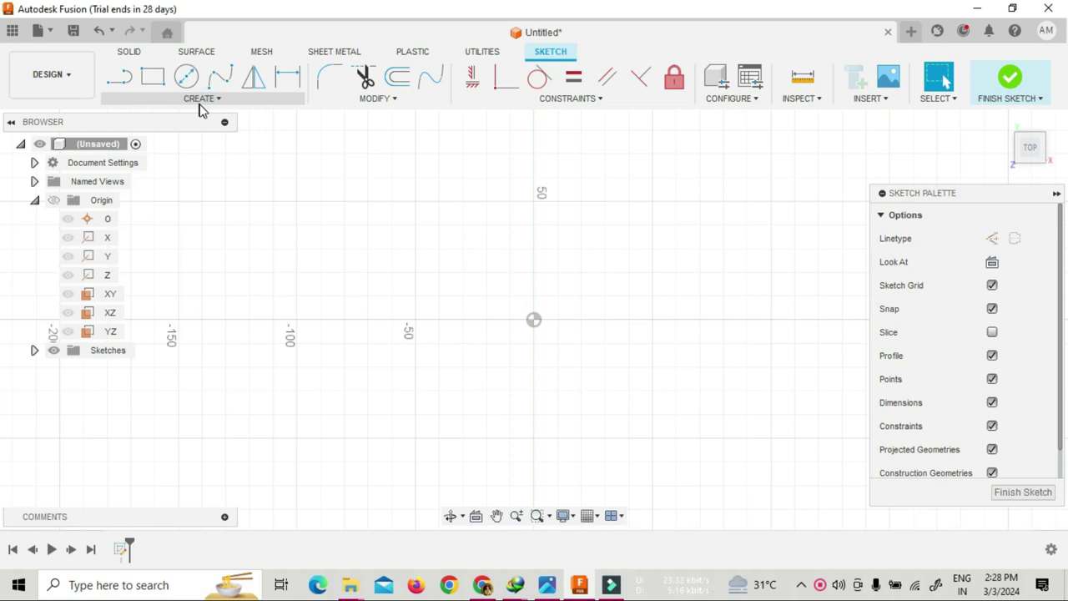
mouse_move(138, 131)
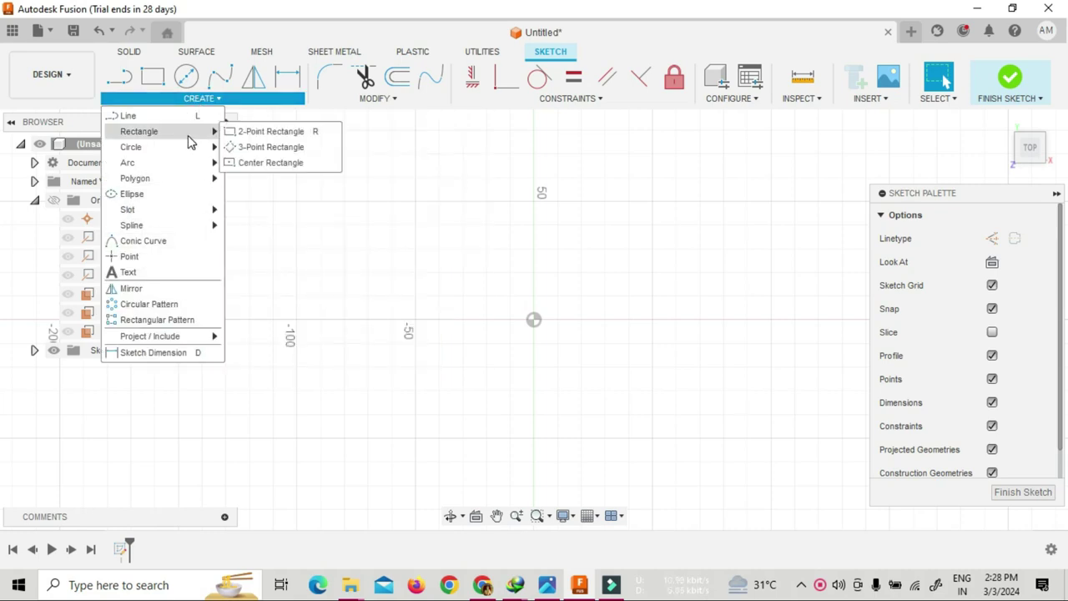
click(279, 164)
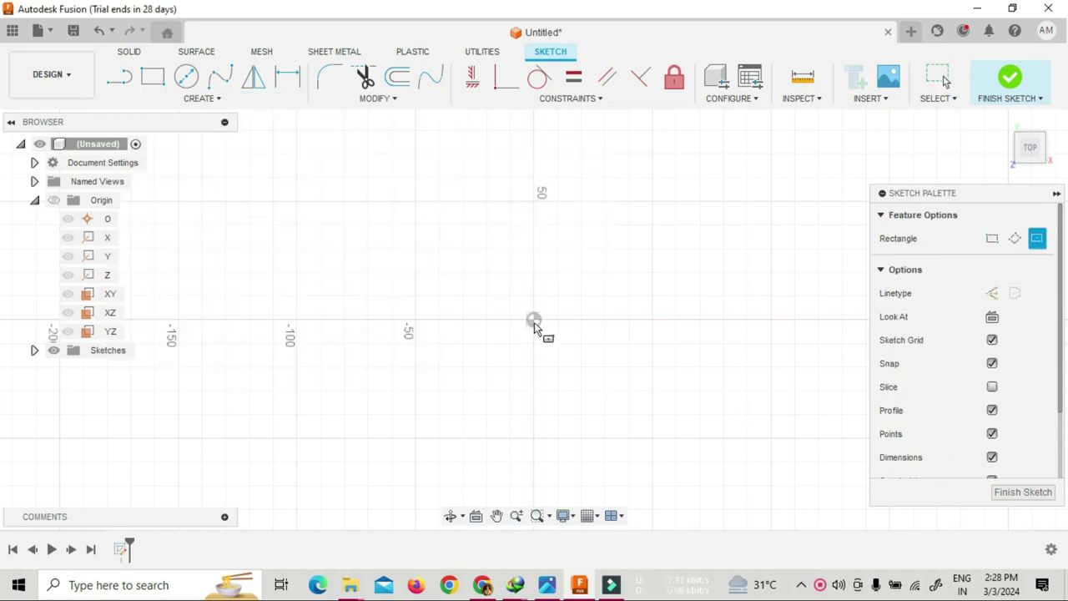
click(638, 246)
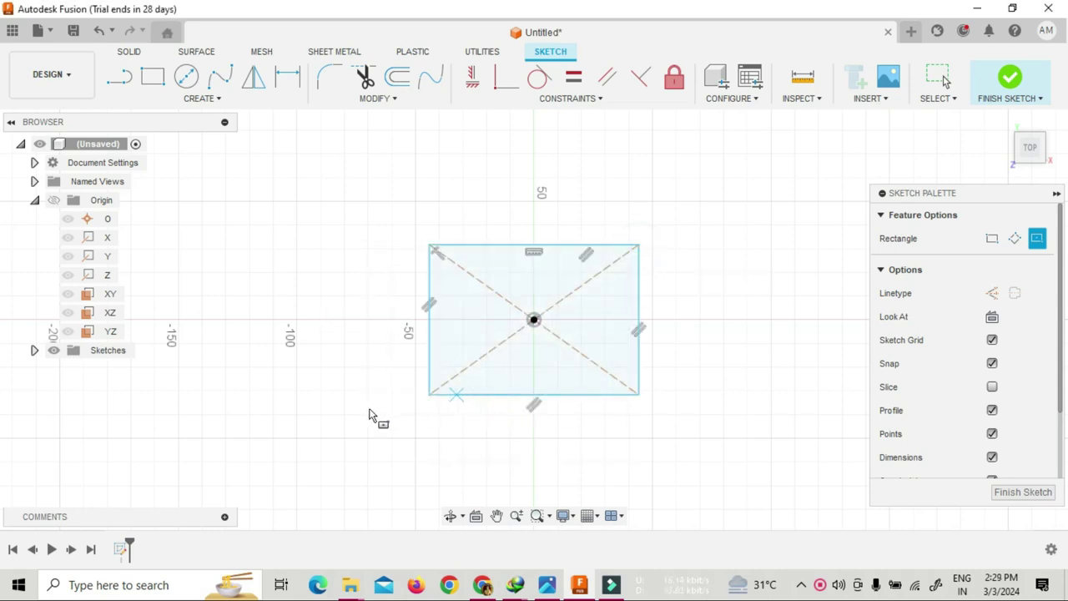
- Dimension the rectangle 60 mm wide by 50 mm tall and finish the sketch
click(194, 98)
click(161, 354)
click(500, 393)
click(500, 439)
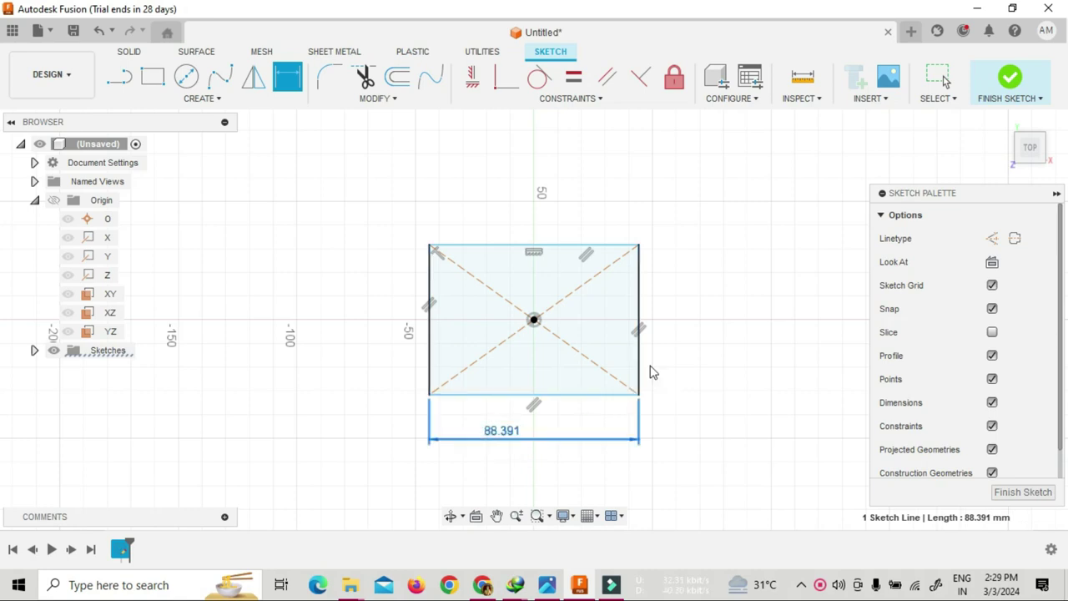
text(60)
key(Return)
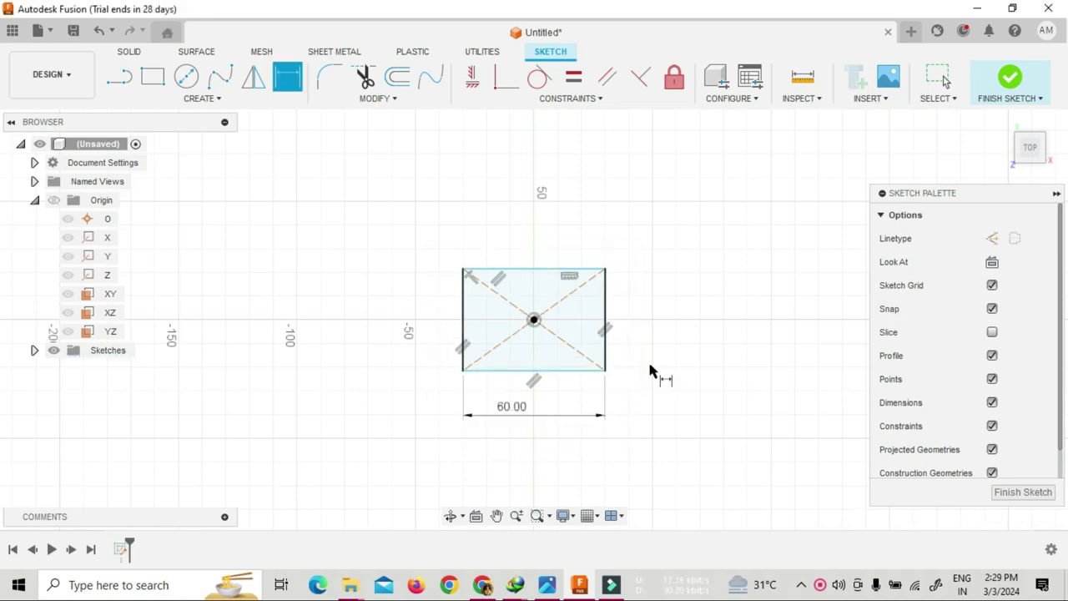
click(608, 343)
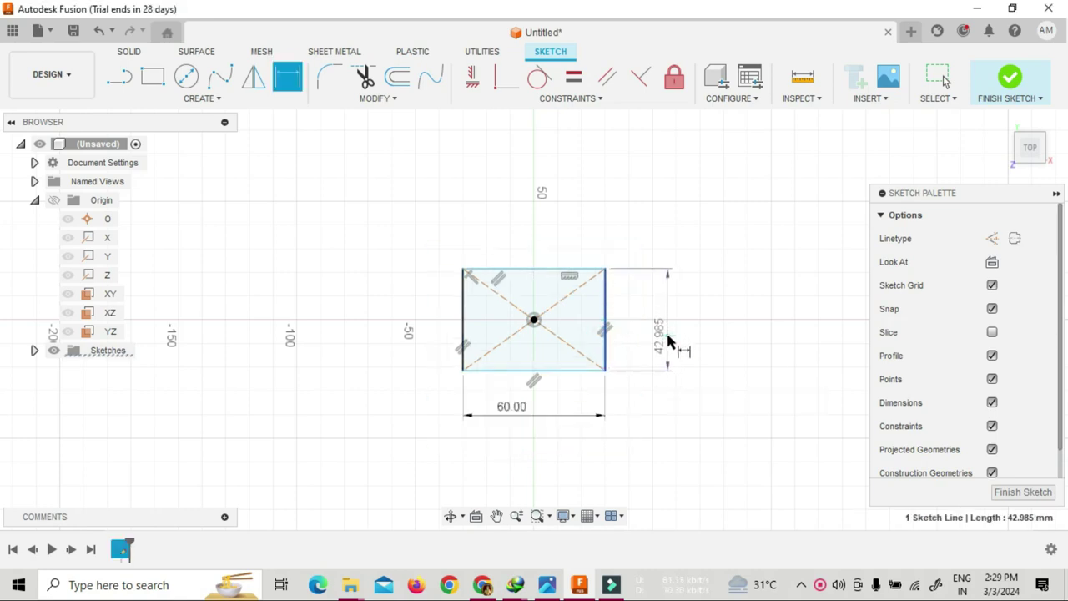
click(667, 342)
text(50)
key(Return)
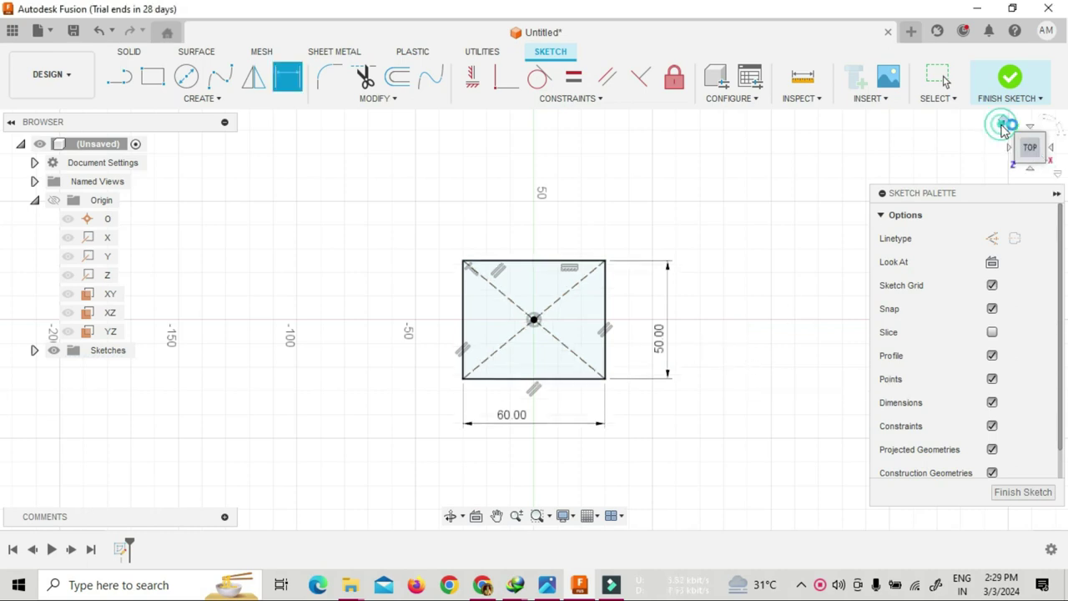
click(1004, 122)
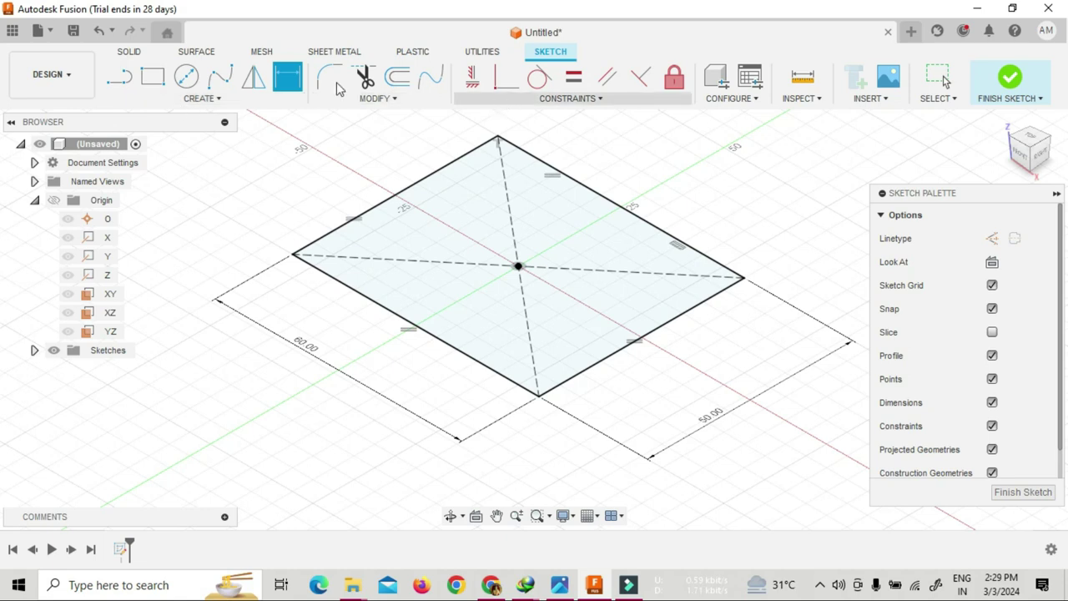
click(1008, 99)
click(1014, 118)
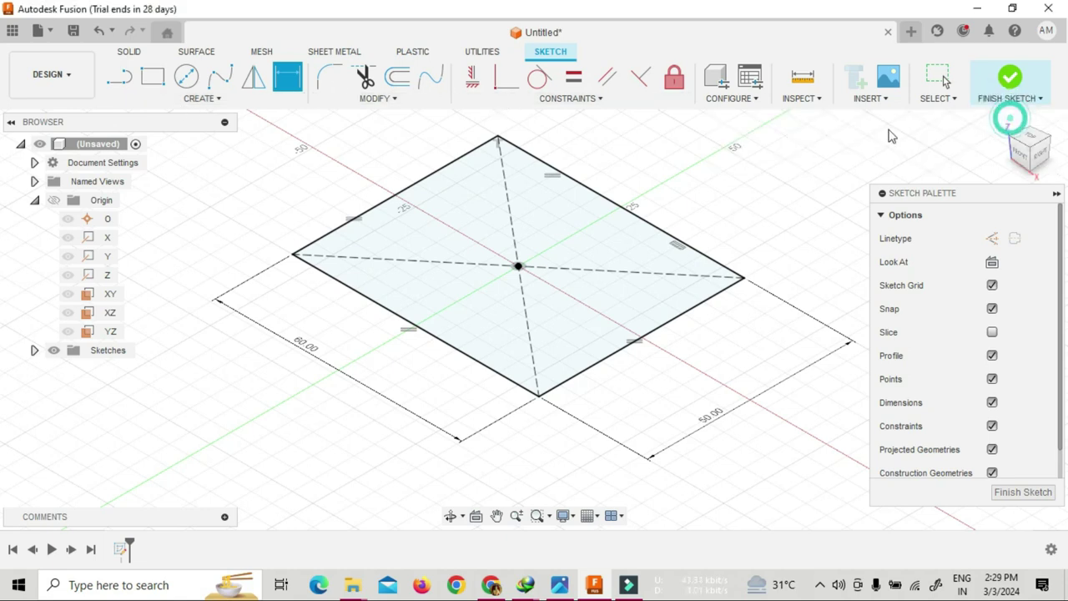
- Extrude the centred rectangle profile into a new solid body for the base plate
click(159, 83)
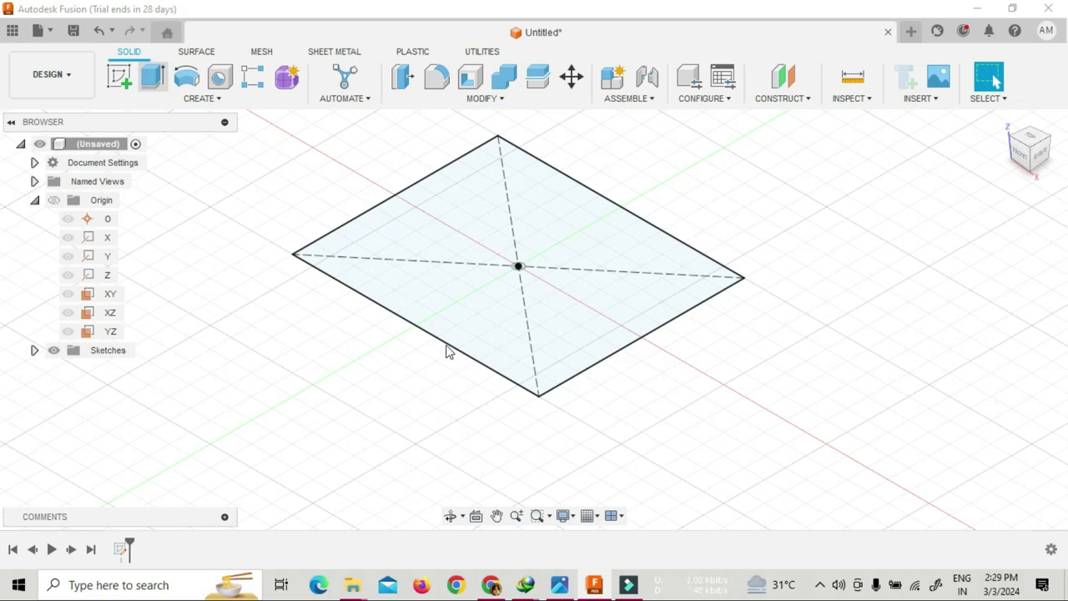
click(537, 370)
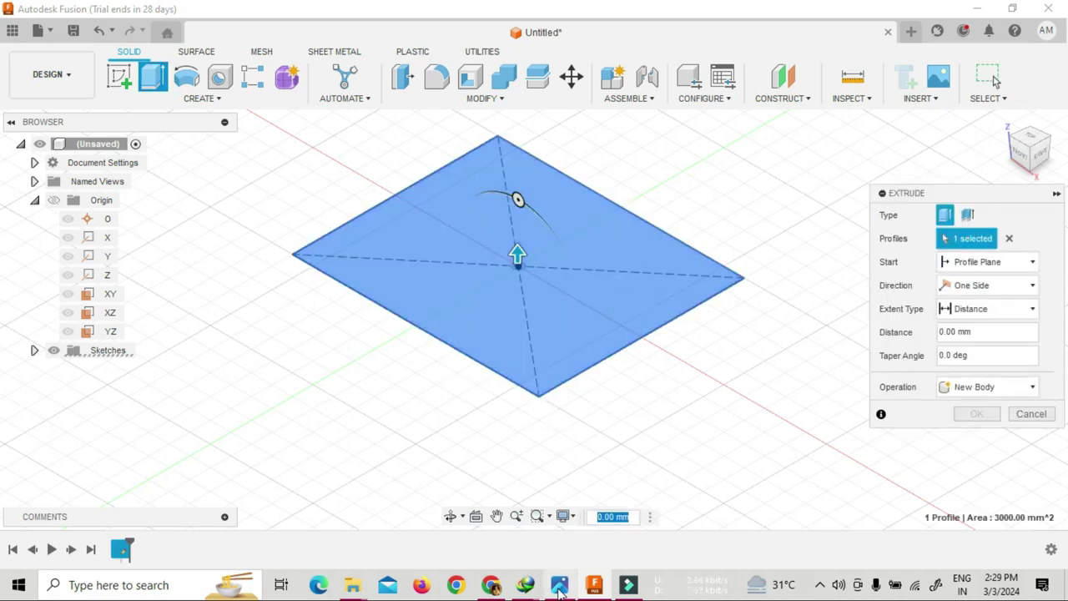
click(559, 587)
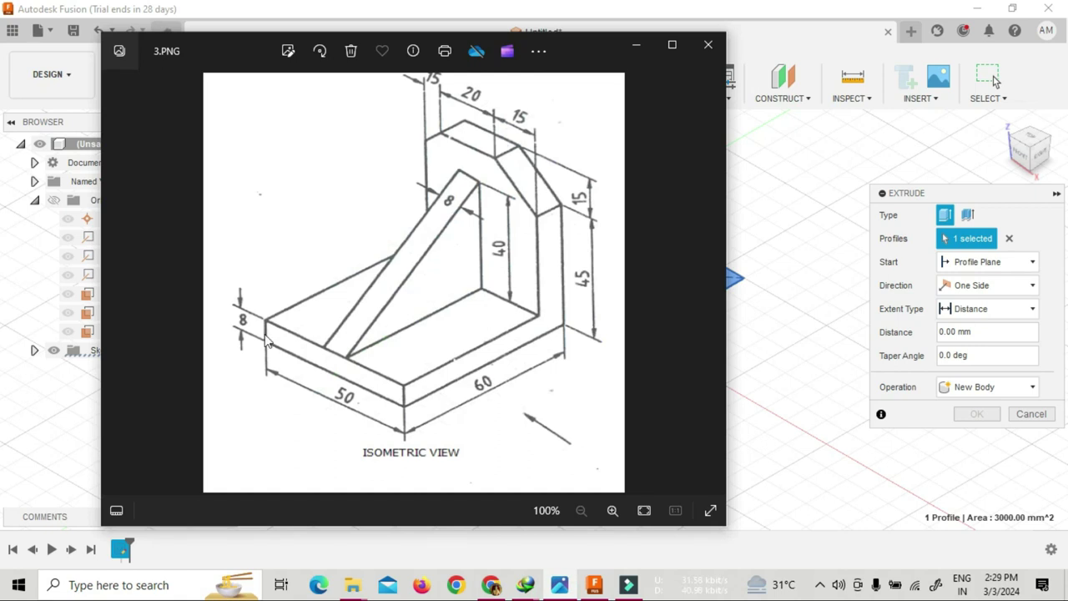
click(637, 49)
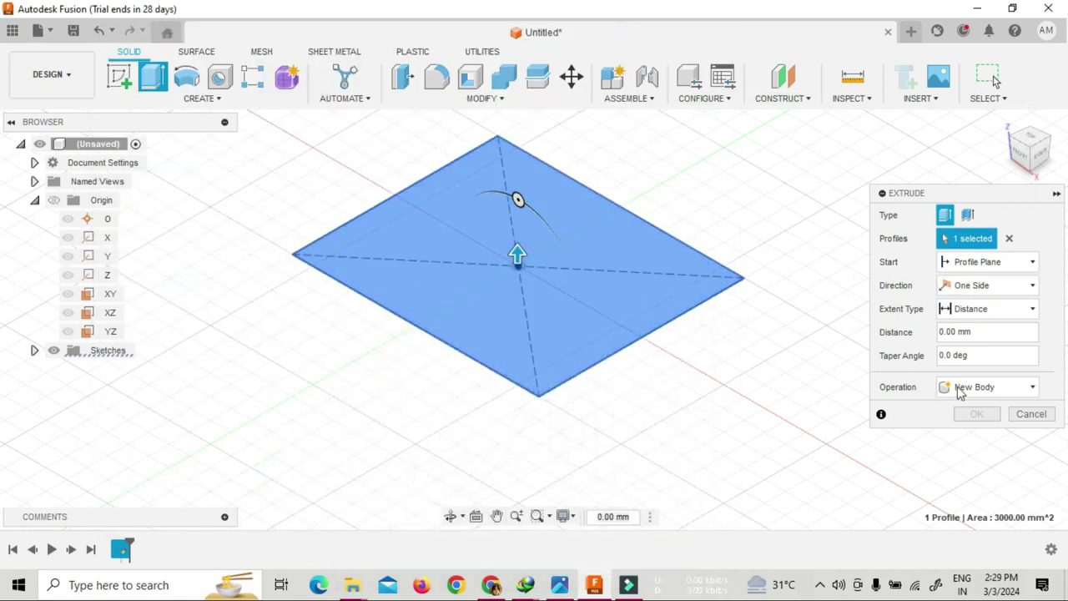
click(960, 331)
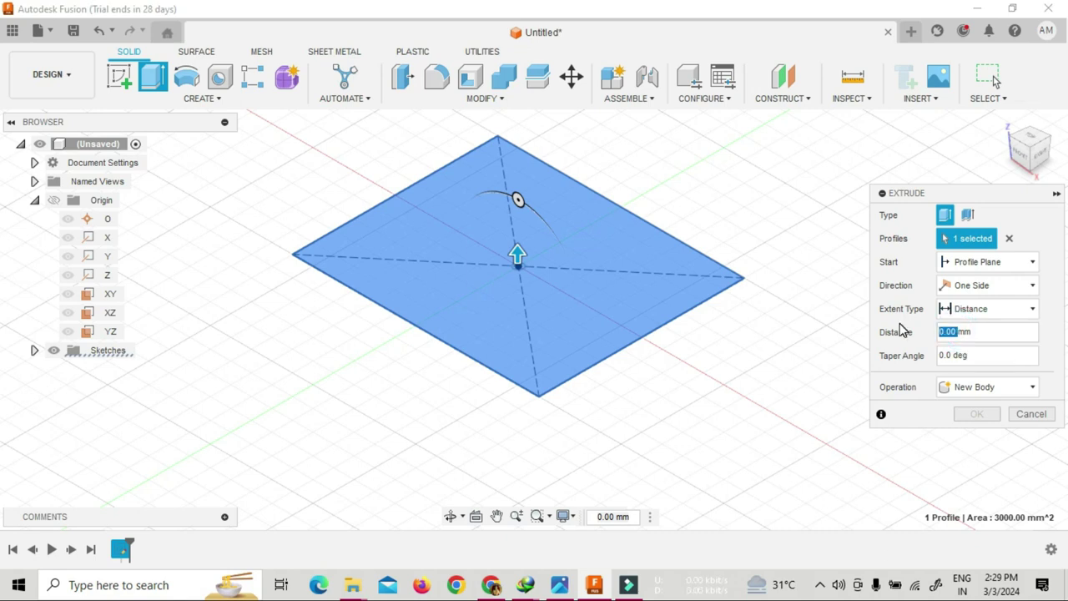
text(8)
key(Return)
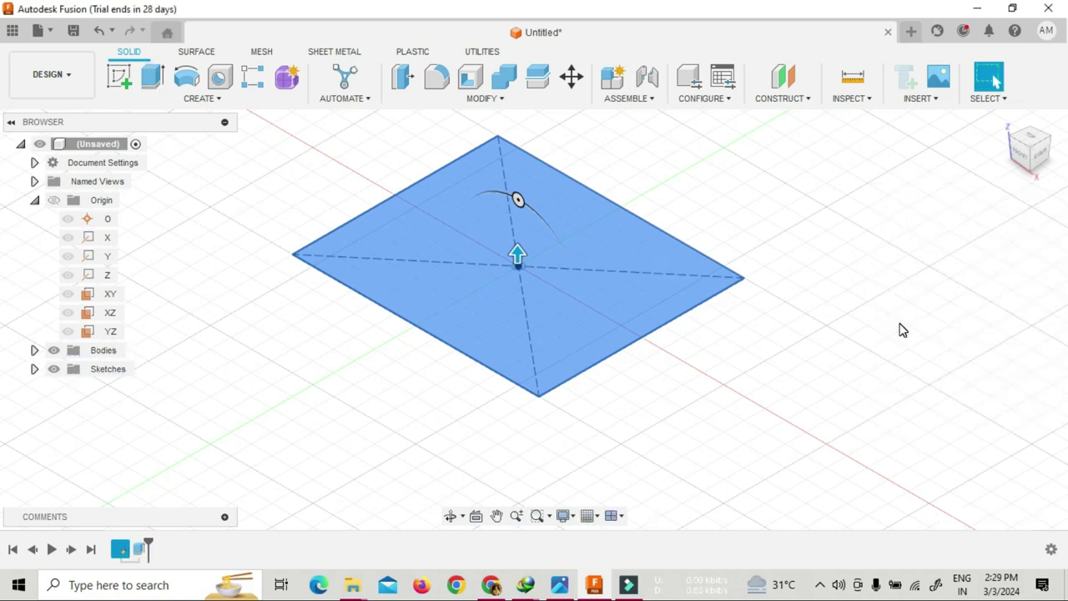
middle_drag(832, 231, 825, 303)
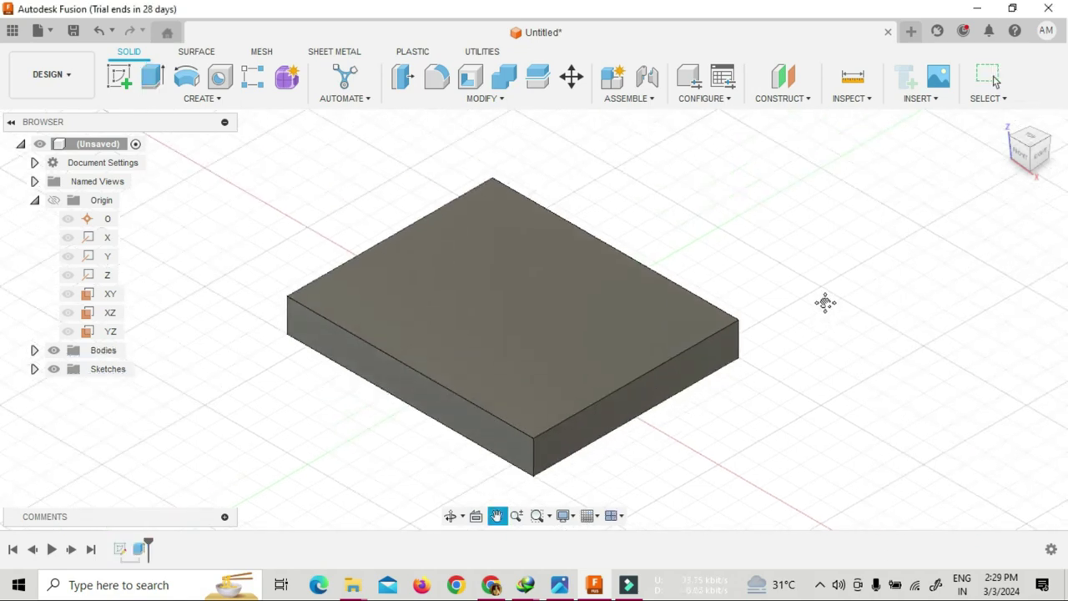
click(565, 582)
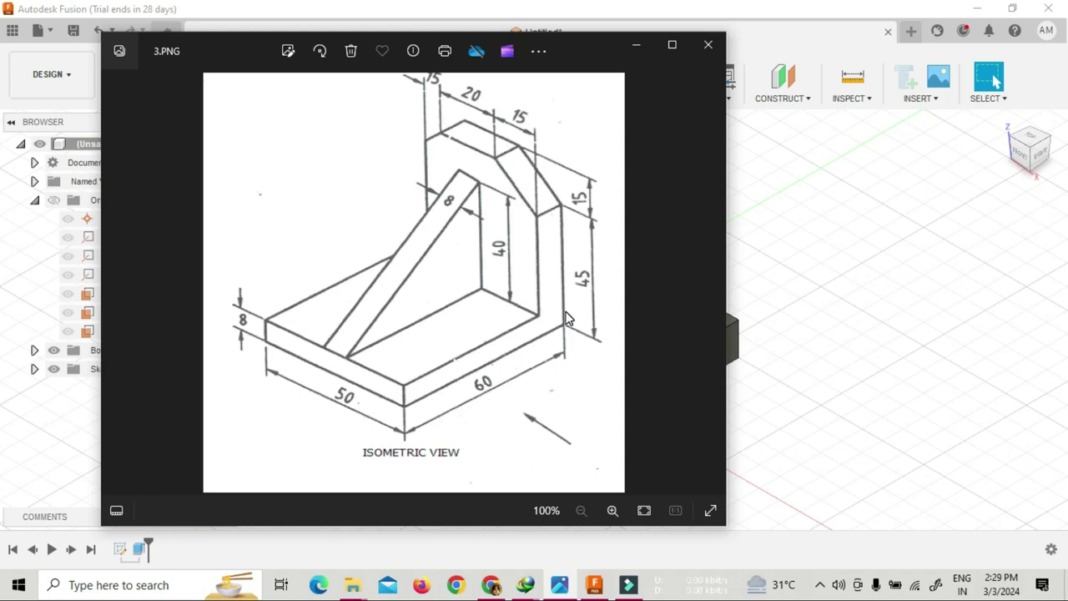
click(633, 41)
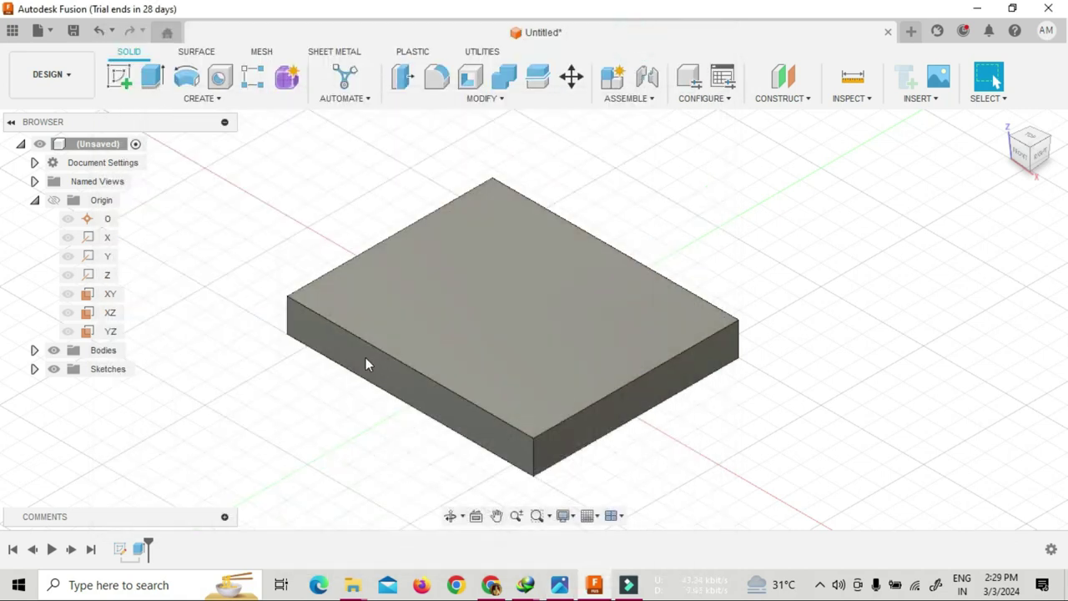
- Start a new sketch on the base plate's long front face
click(366, 362)
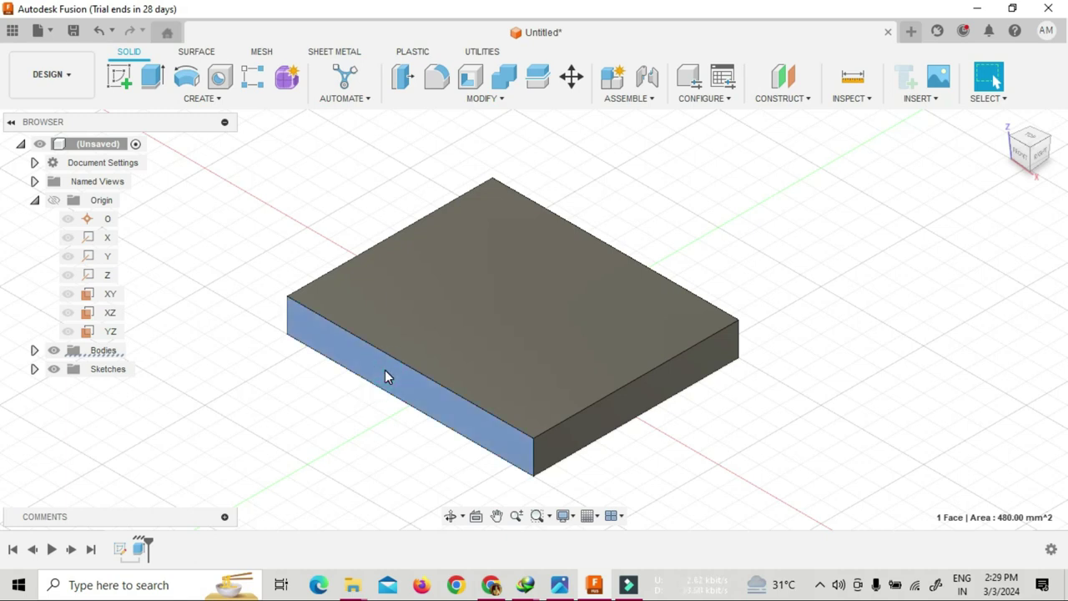
right_click(384, 372)
click(415, 122)
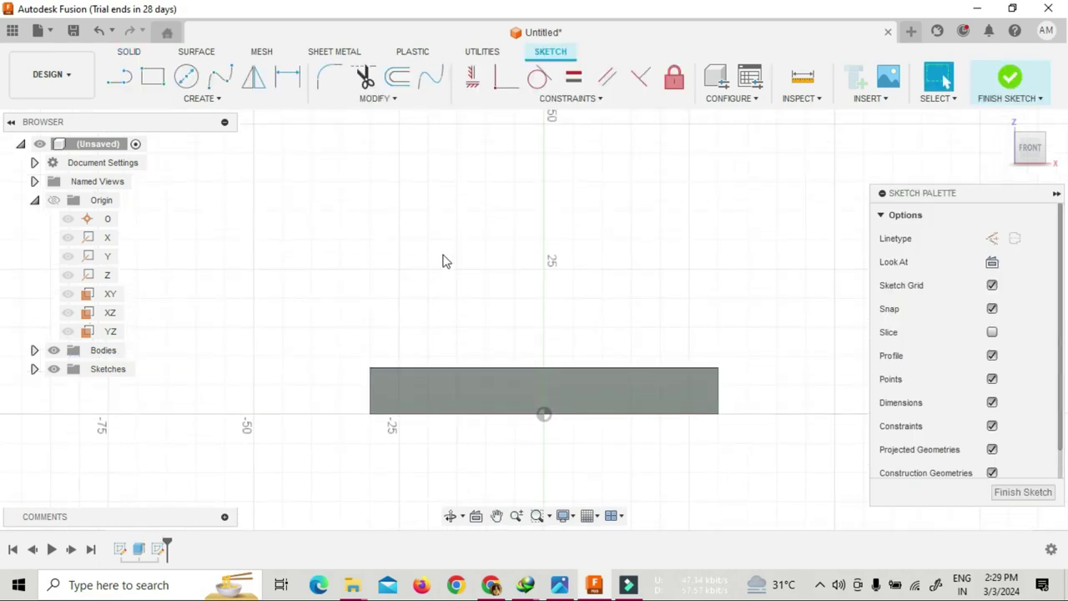
- Draw a tall, thin rectangle left of the plate as the wall outline
click(153, 77)
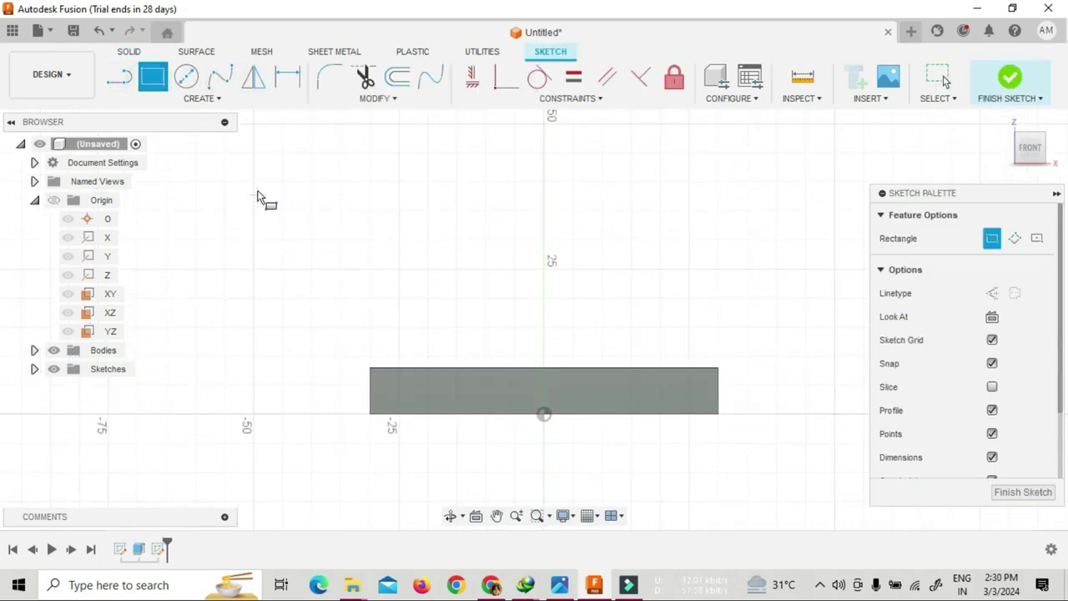
click(254, 181)
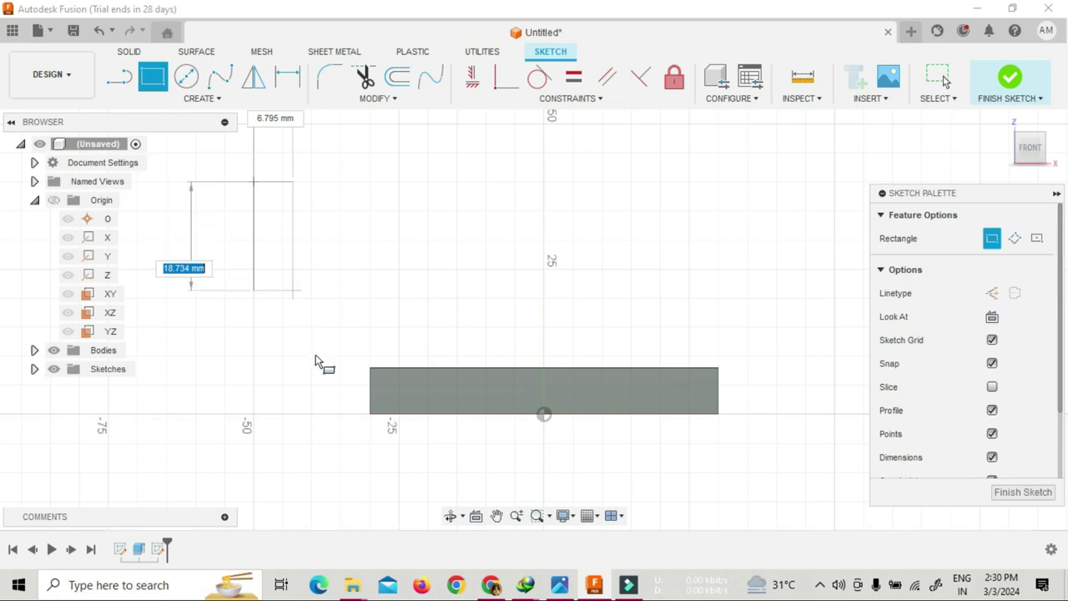
click(312, 412)
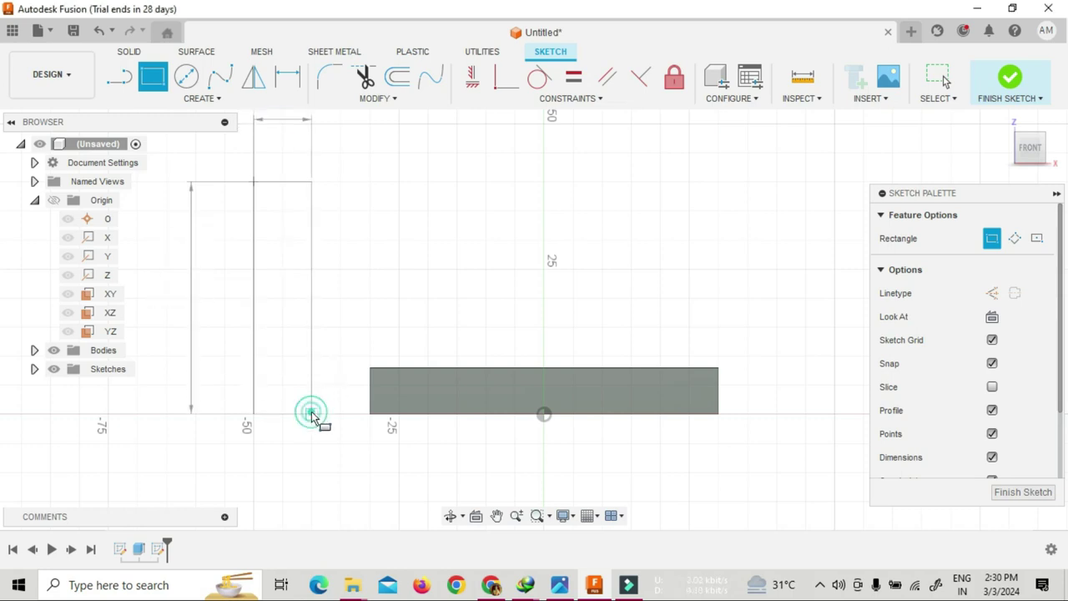
click(561, 580)
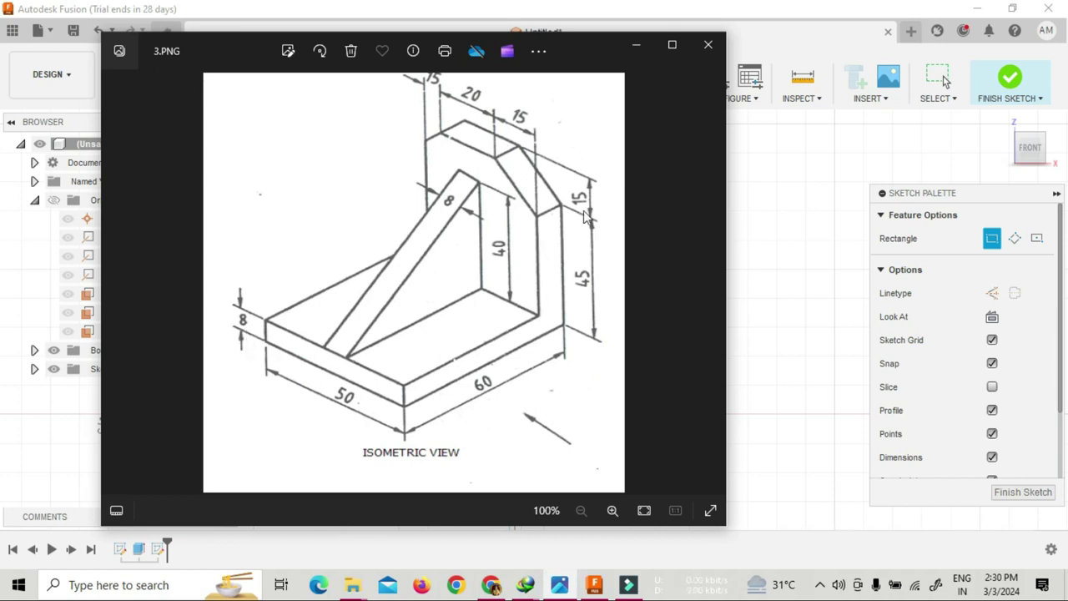
click(638, 44)
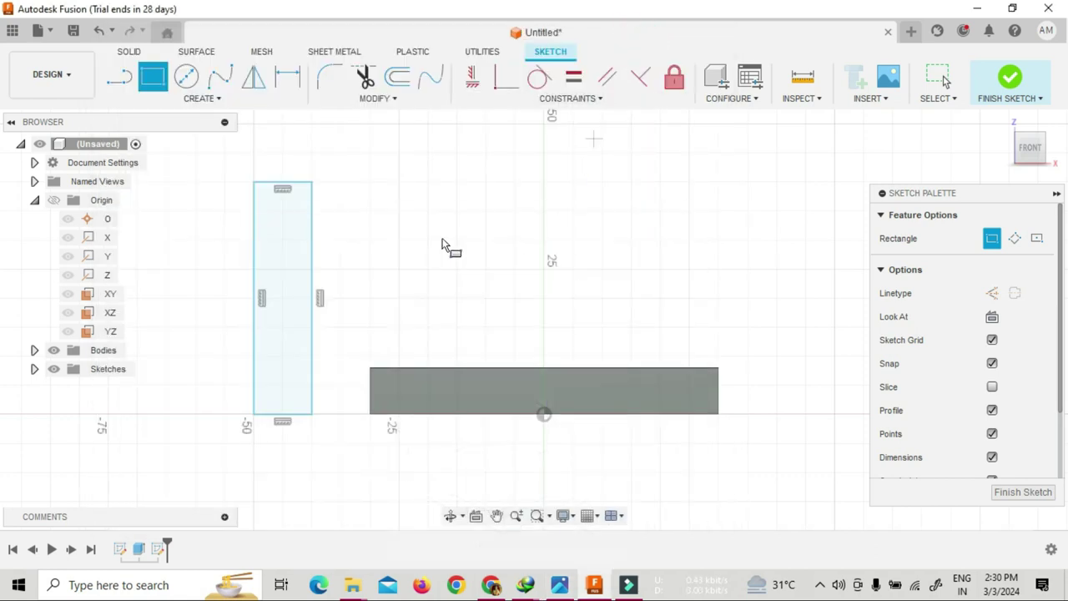
- Dimension the wall rectangle 60 mm tall and 15 mm wide
click(197, 100)
click(172, 351)
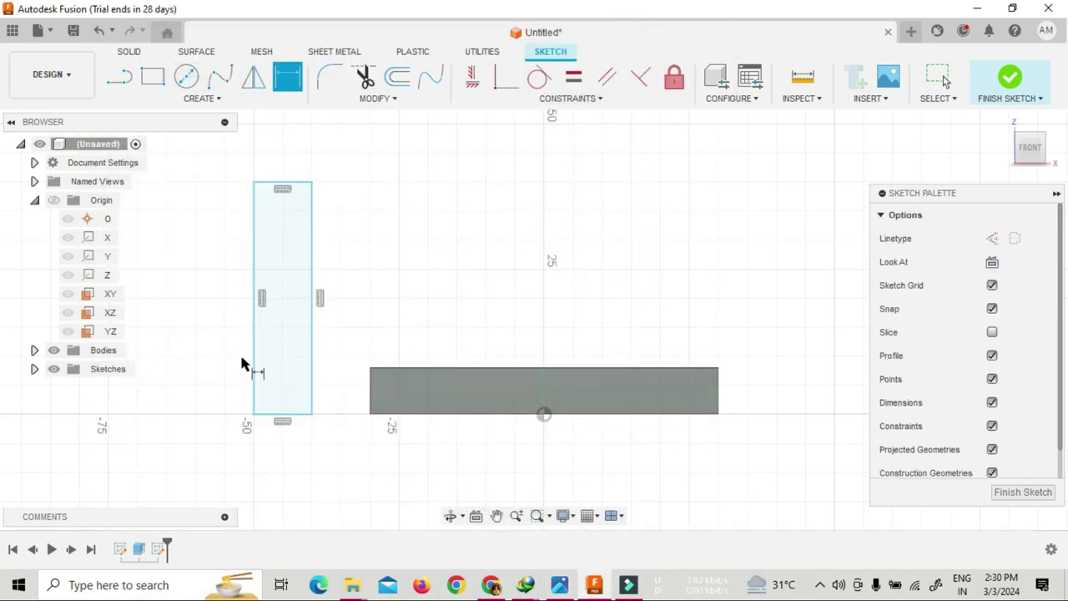
click(252, 369)
click(205, 365)
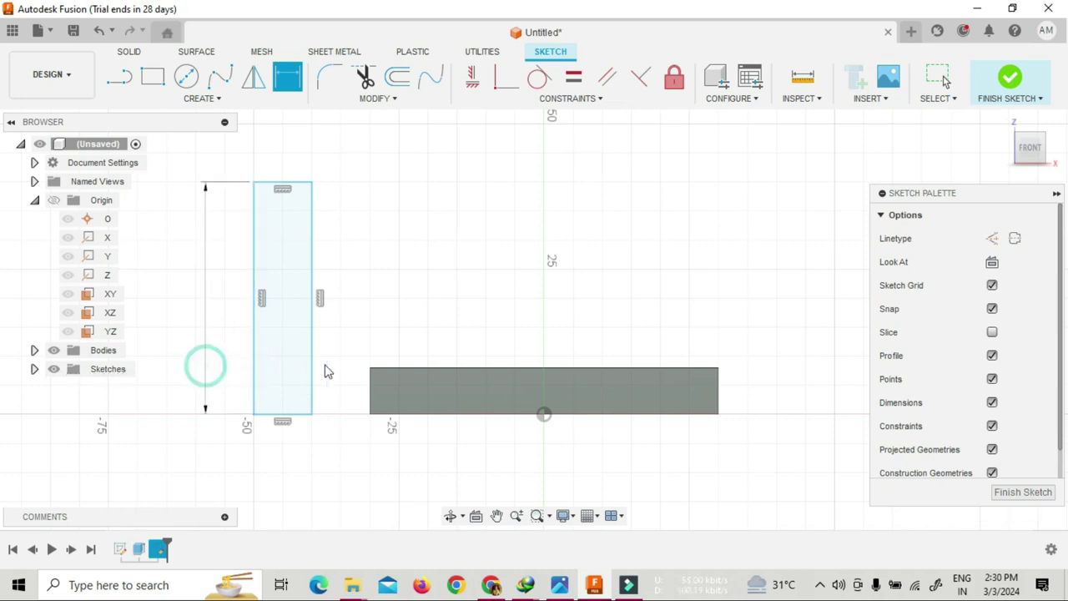
text(60)
key(Return)
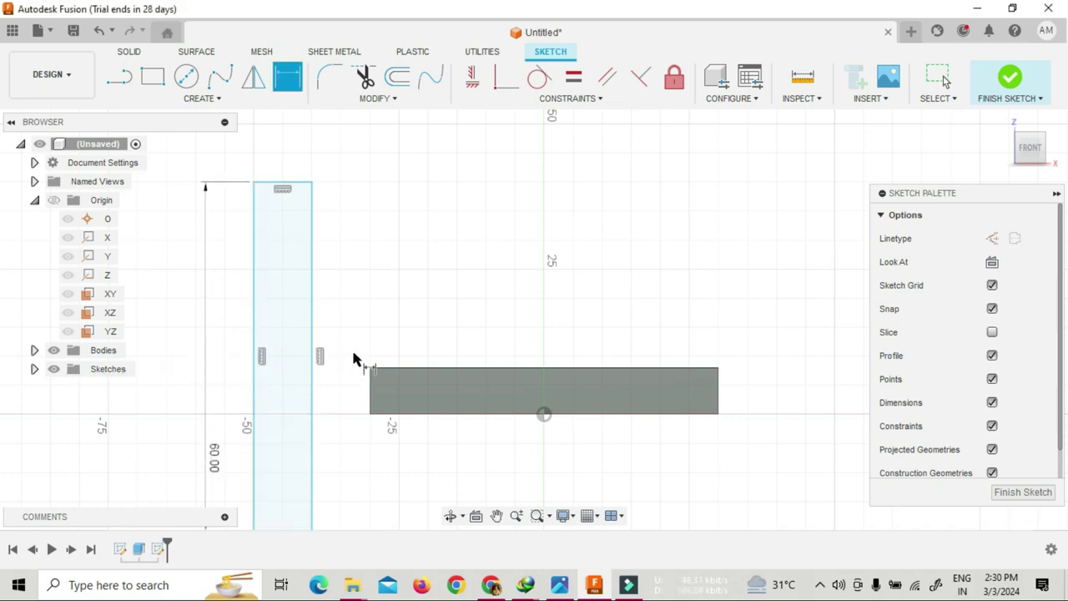
click(286, 182)
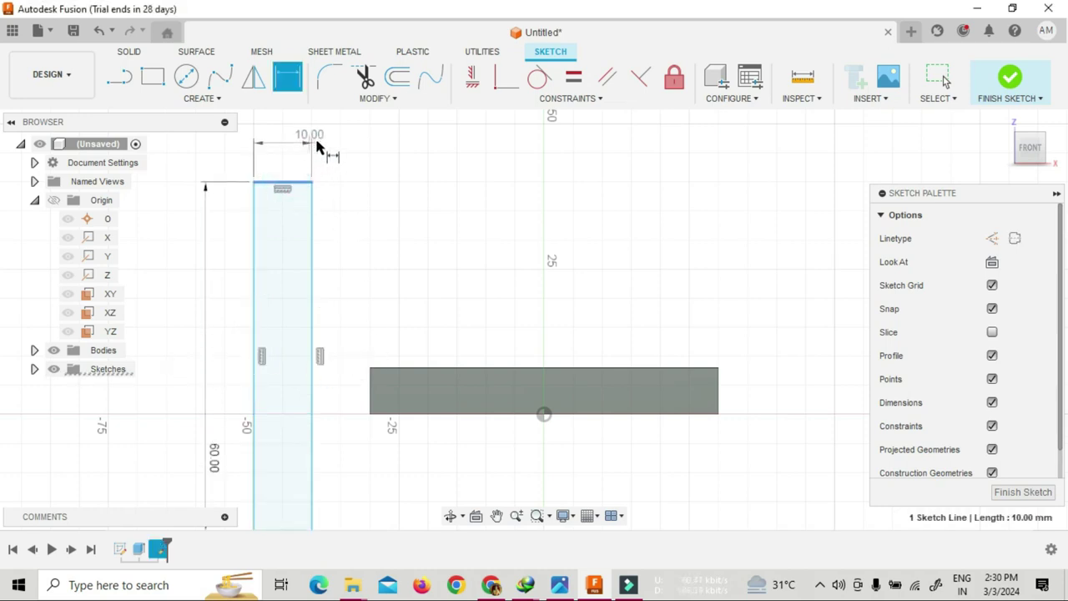
click(336, 148)
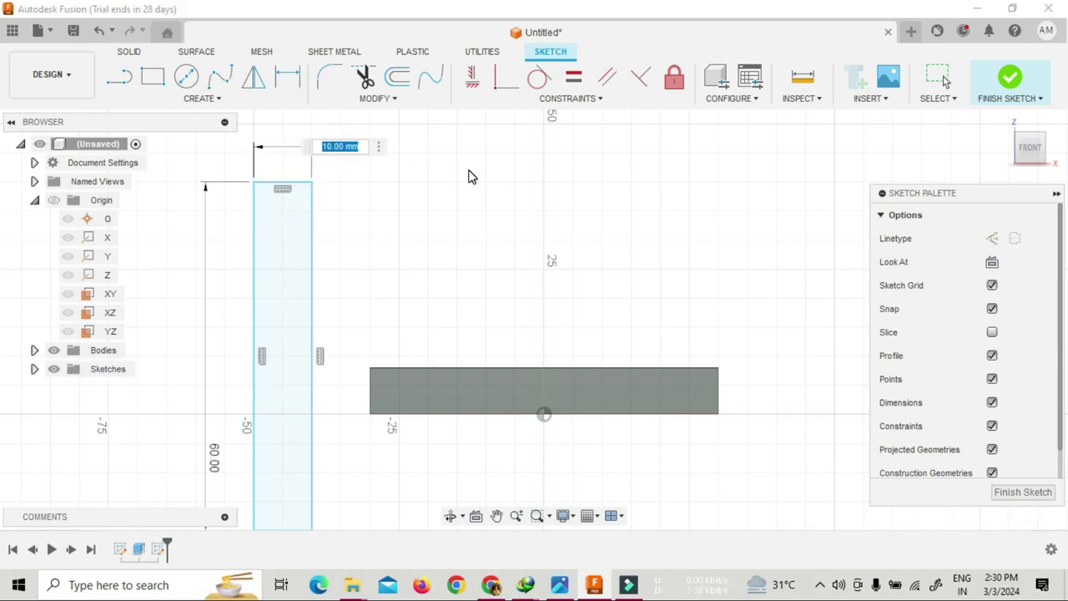
key(Return)
- Make the rectangle's bottom-left corner coincident with the base plate's corner
middle_drag(477, 237, 487, 140)
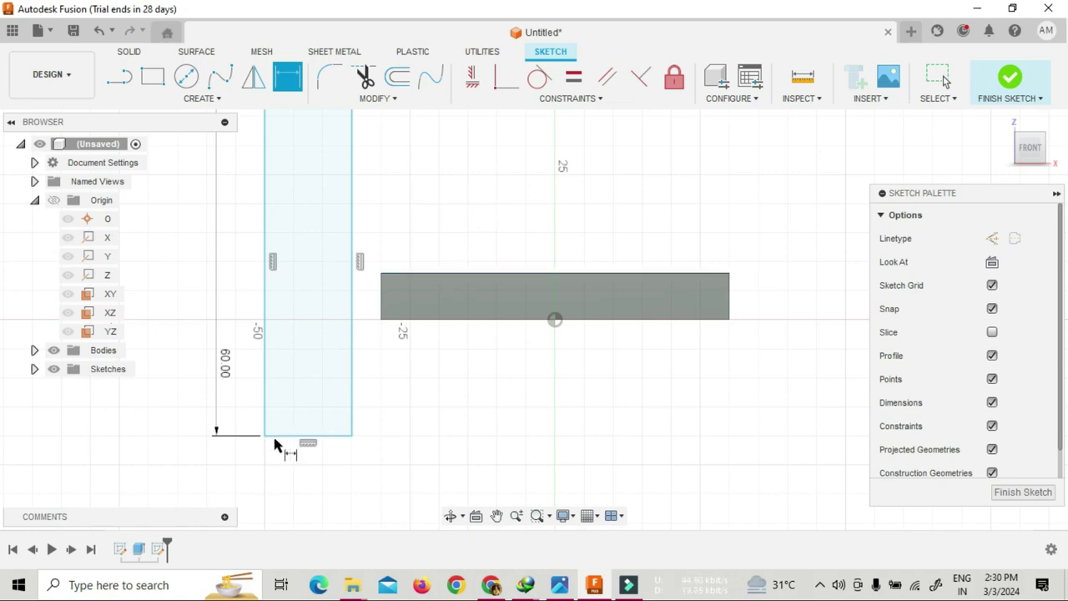
click(265, 436)
click(381, 319)
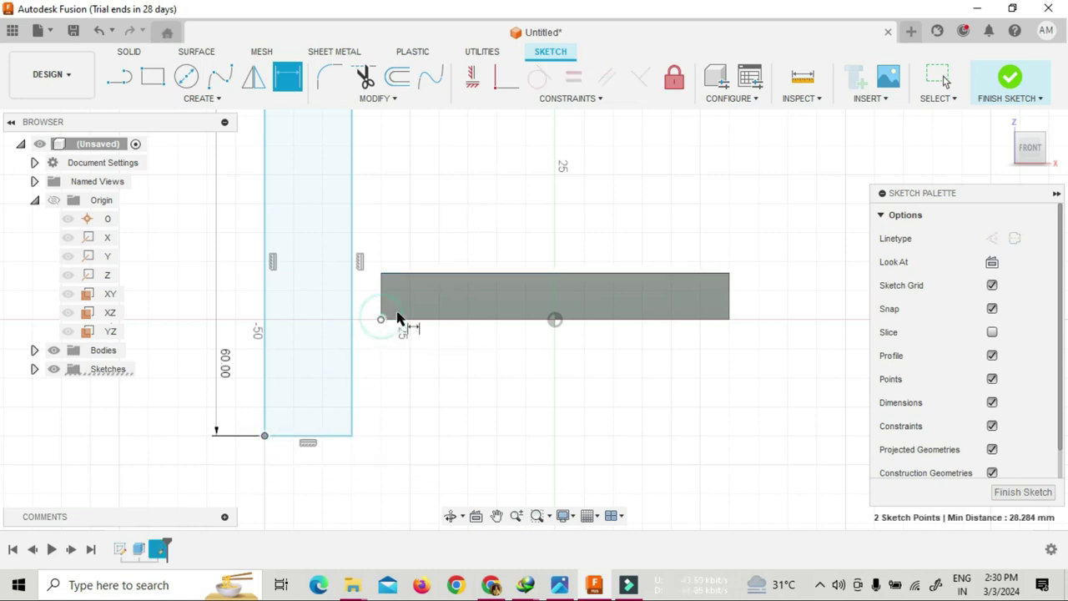
click(502, 83)
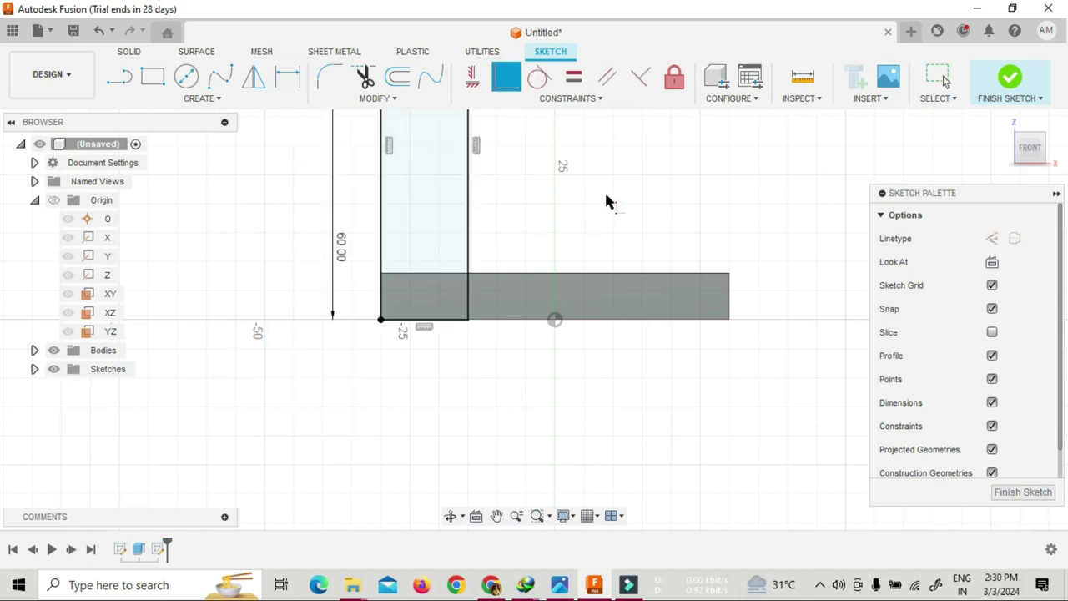
middle_drag(608, 202, 572, 306)
click(1005, 123)
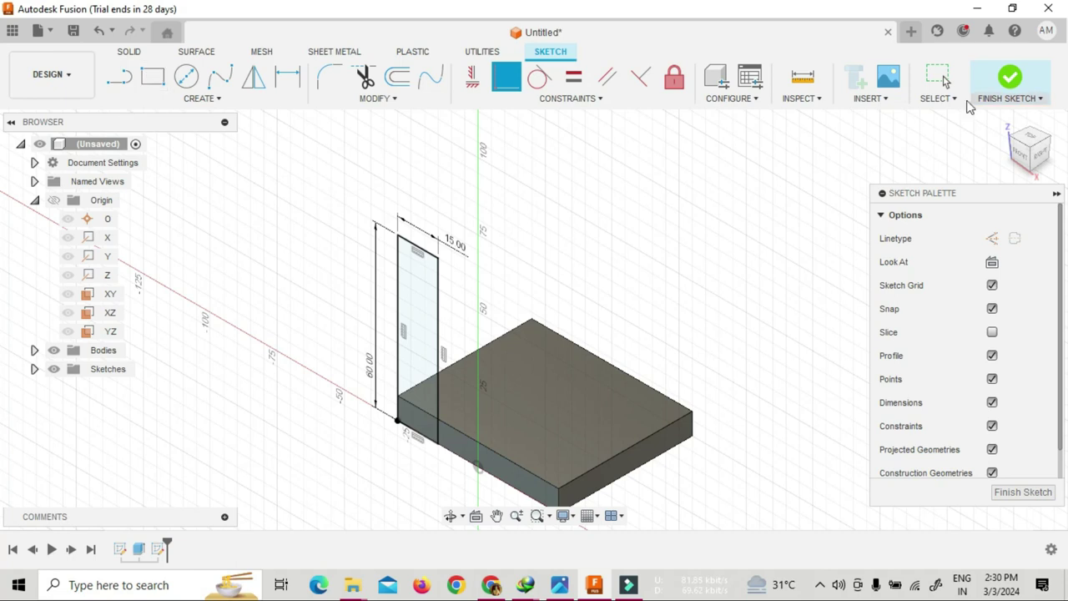
click(997, 98)
- Finish the wall sketch and extrude the wall profile -50 mm, joined to the plate
click(1012, 116)
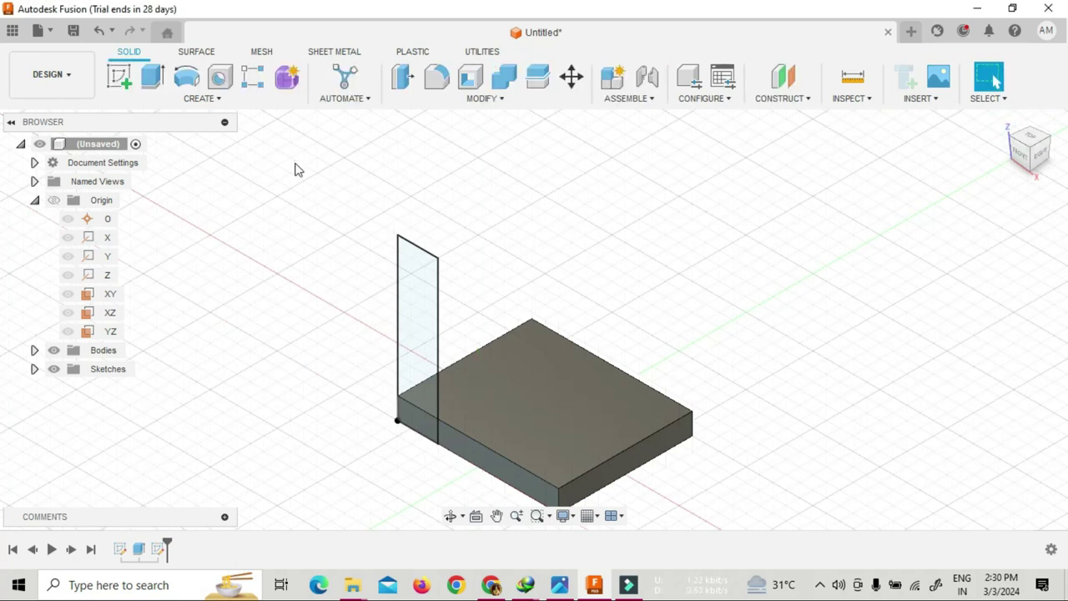
click(160, 81)
click(415, 294)
drag(408, 333, 565, 274)
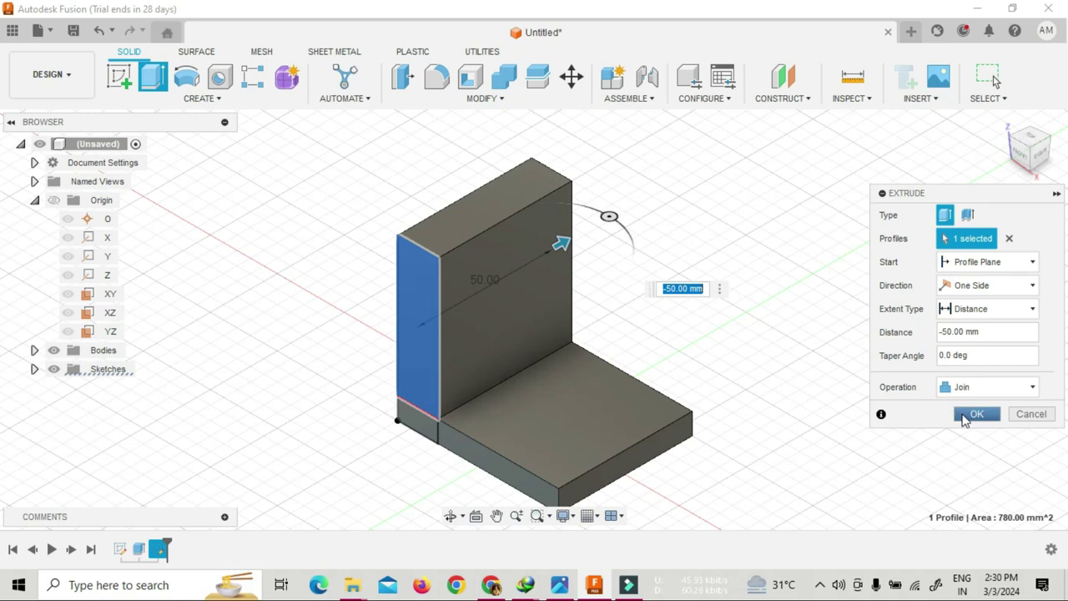
click(974, 413)
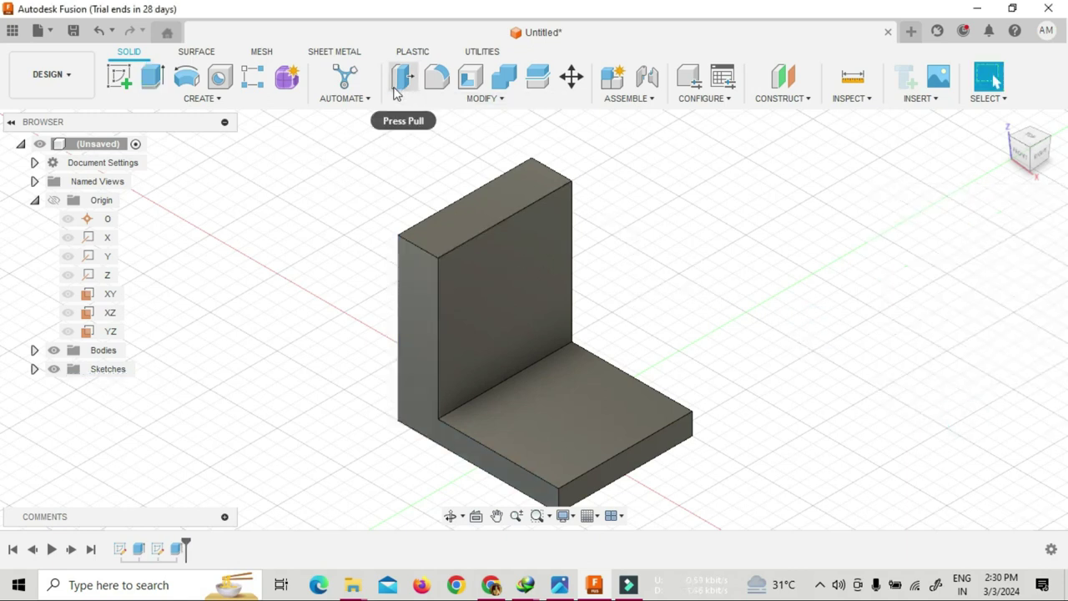
- Chamfer the wall's two top edges with a 15 mm equal distance
click(462, 102)
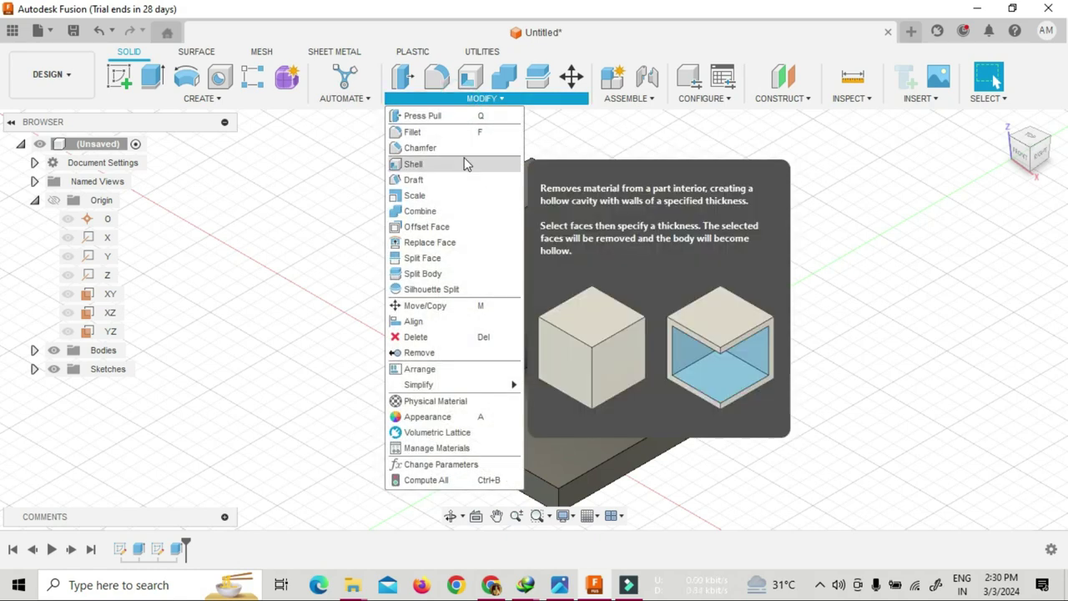
click(448, 149)
click(417, 245)
click(557, 171)
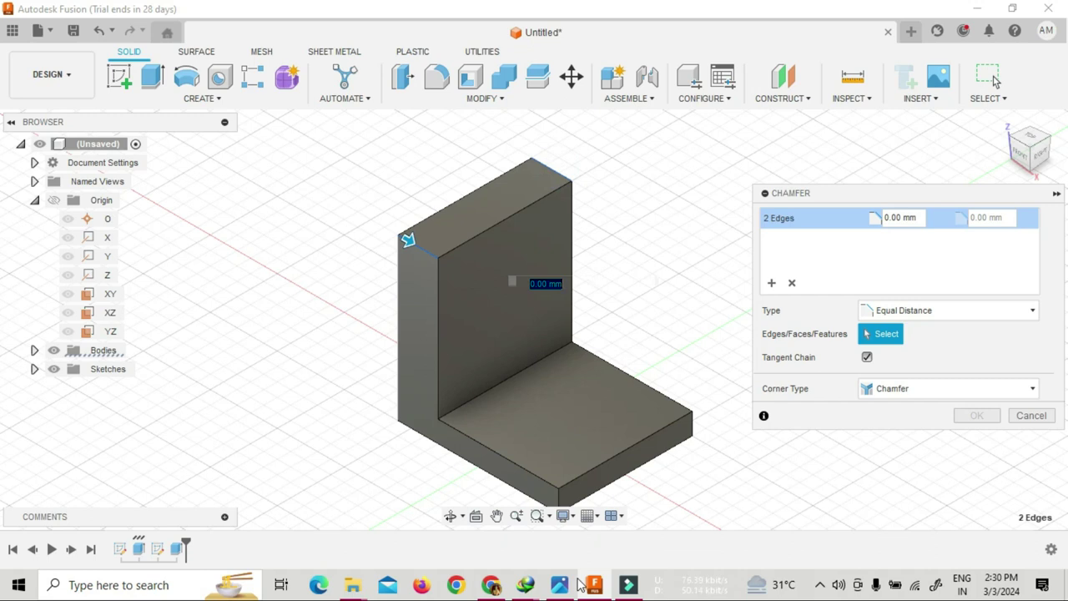
key(alt+Tab)
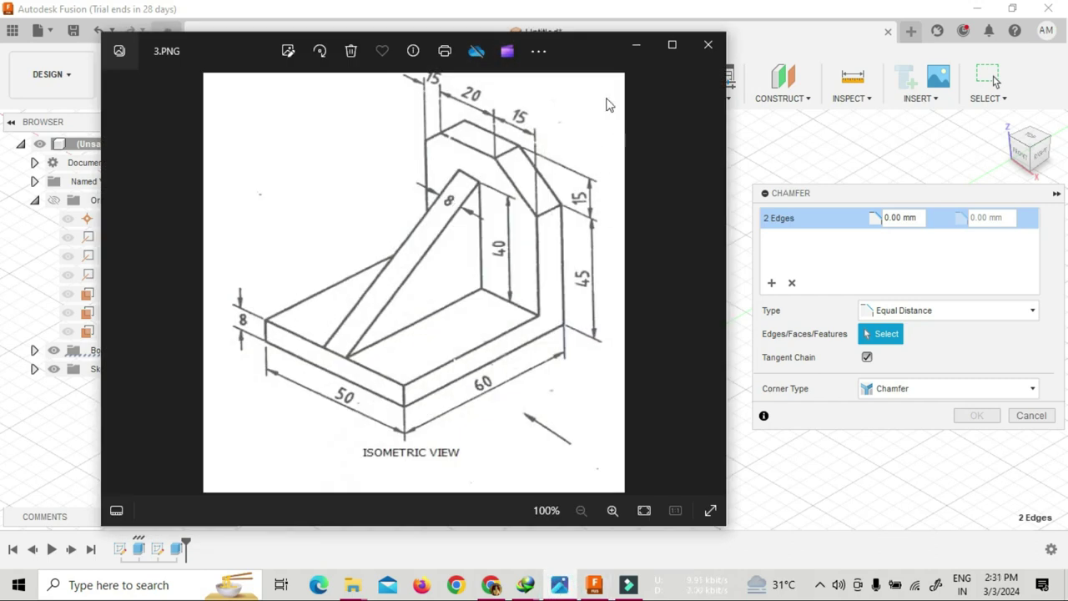
click(635, 46)
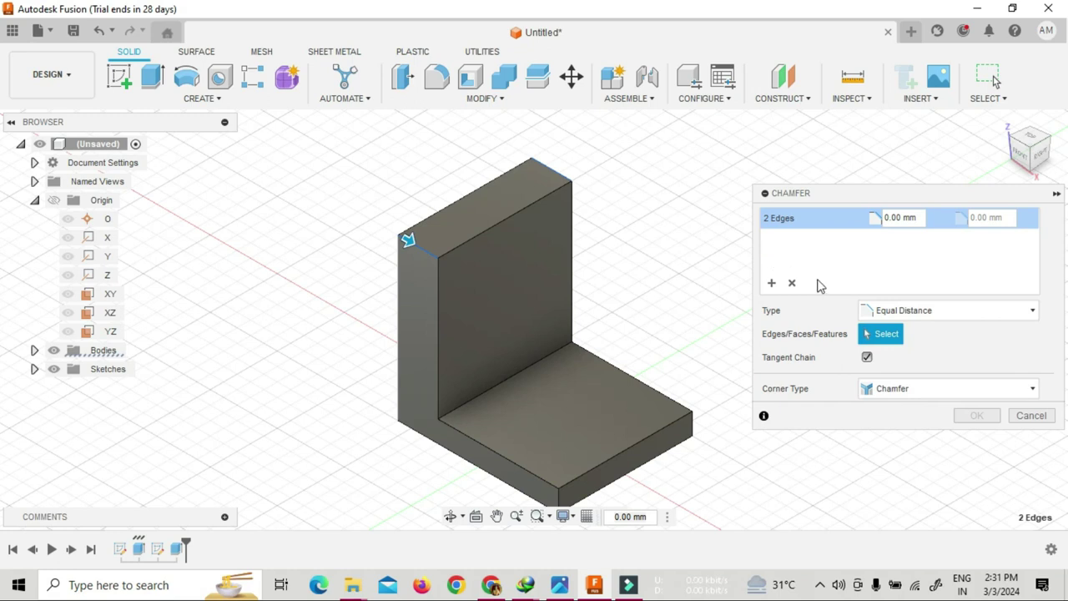
click(918, 217)
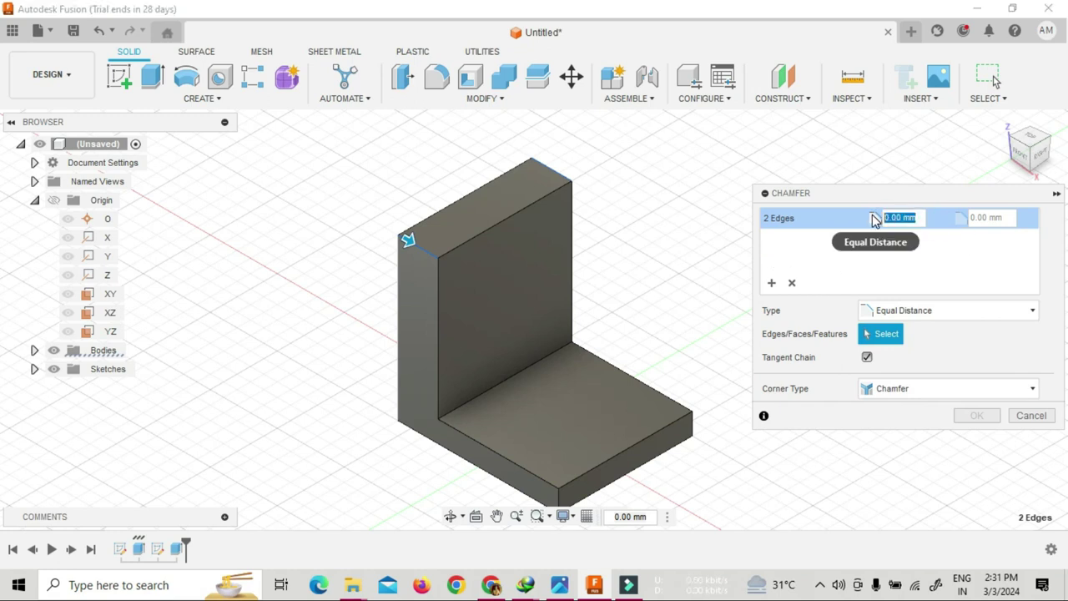
text(15)
key(Return)
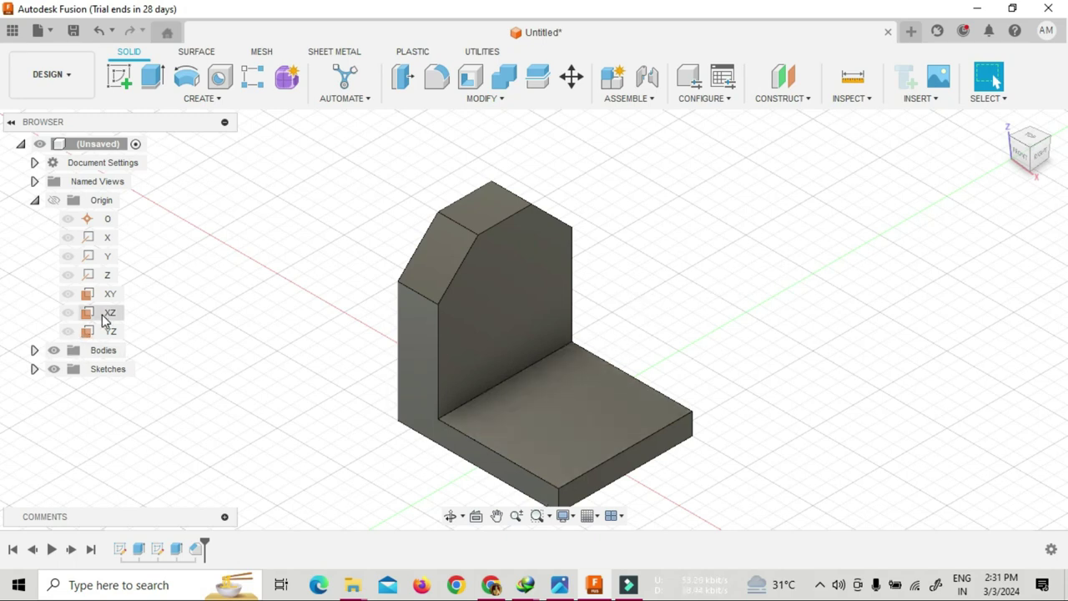
- Create a sketch on the XZ plane from the Browser, checking the reference drawing
click(106, 316)
right_click(106, 317)
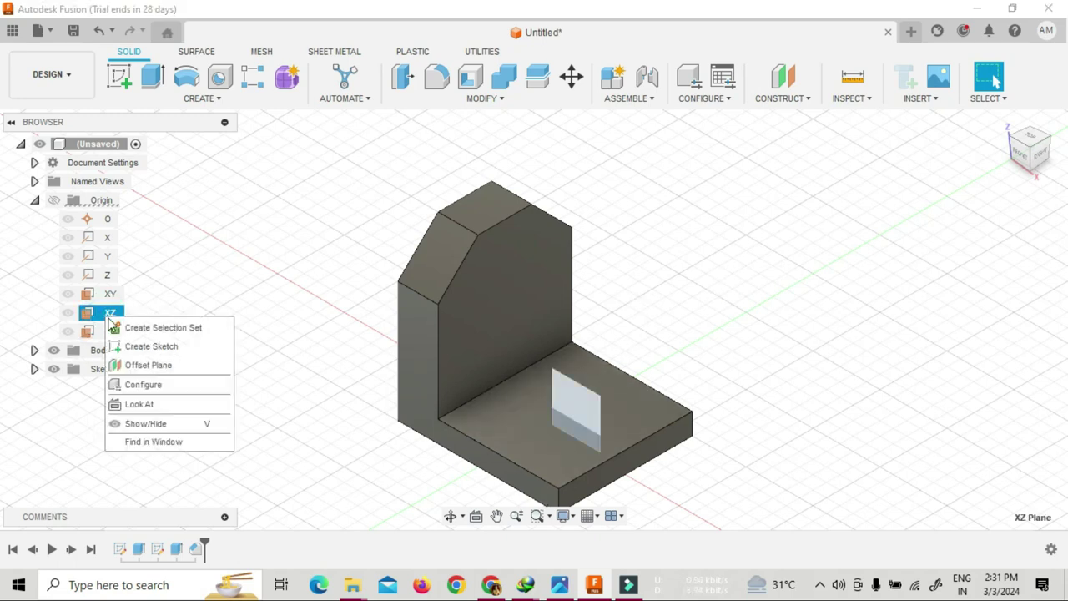
click(146, 346)
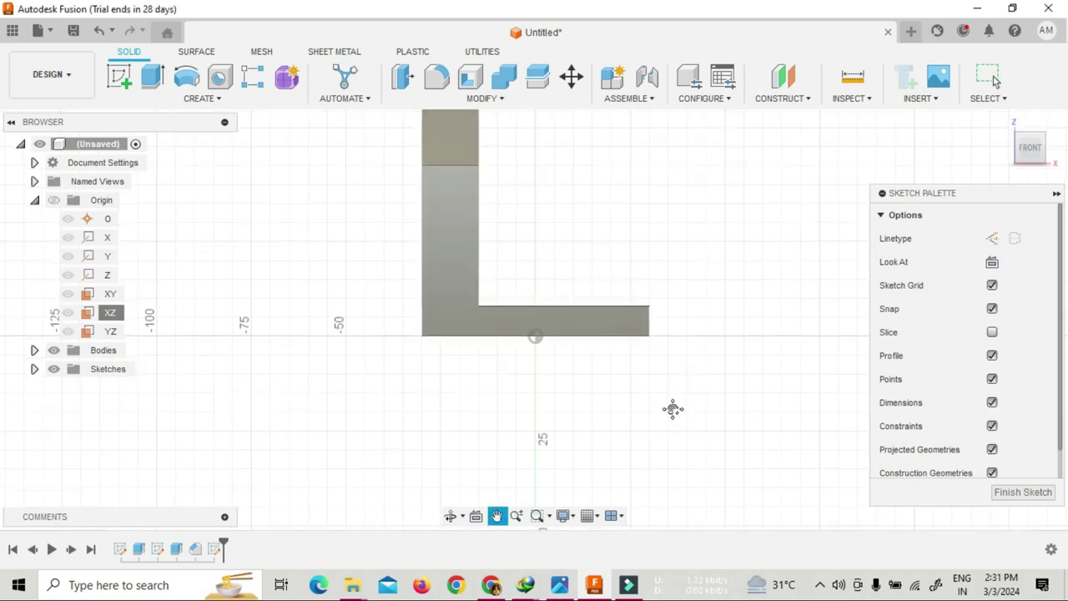
click(559, 585)
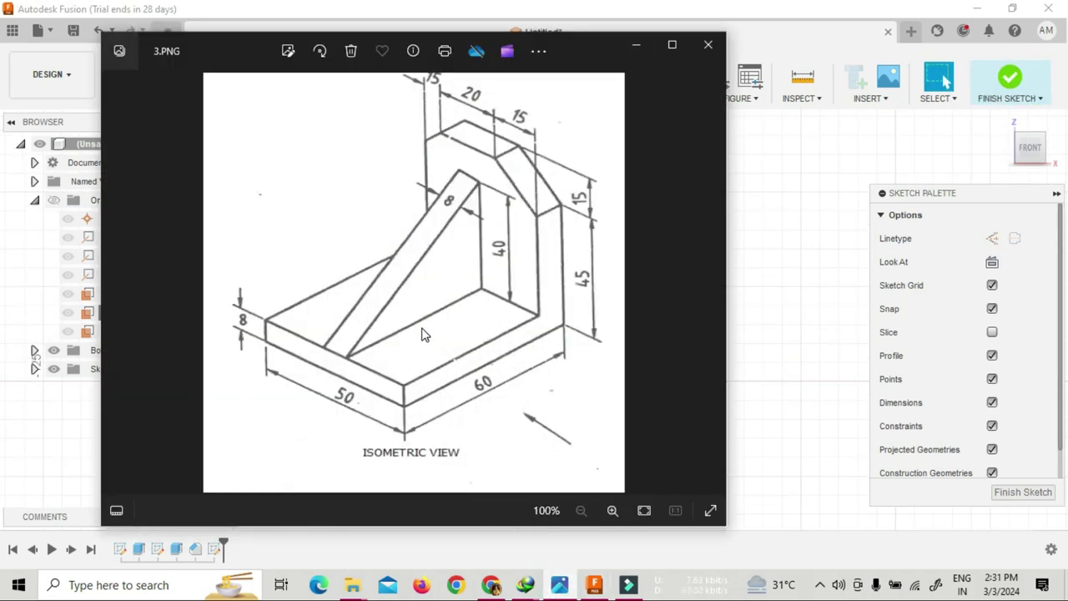
click(634, 44)
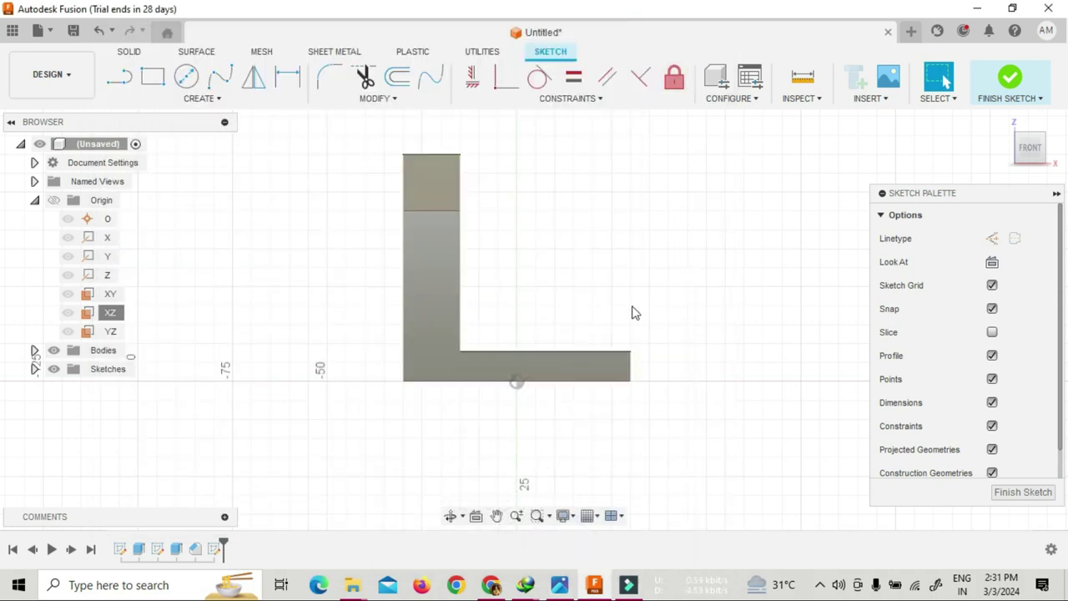
- Draw a closed three-line right triangle in the wall–plate corner for the rib
click(116, 81)
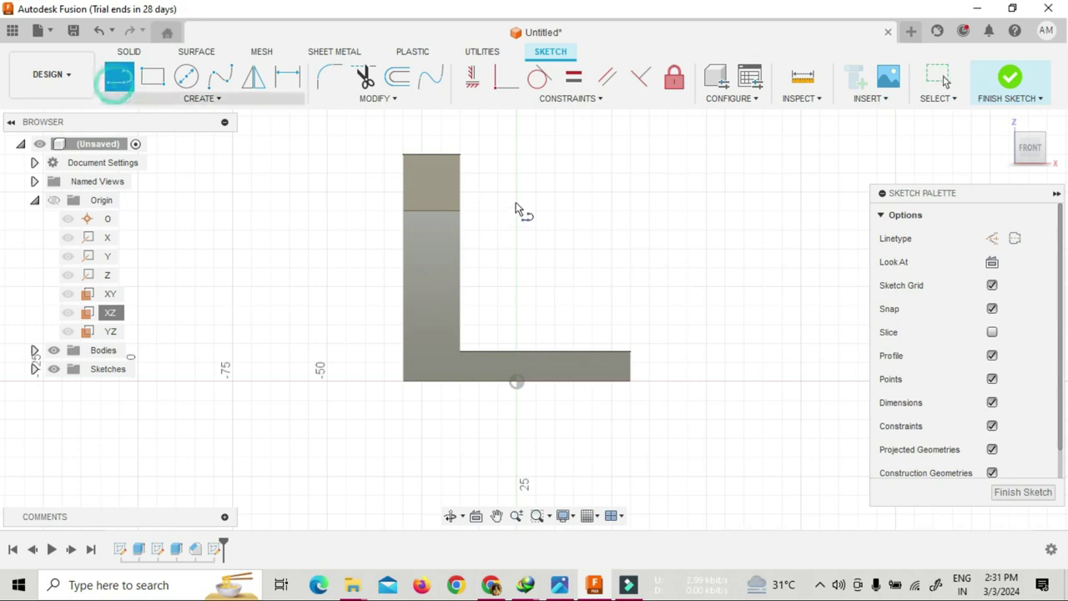
drag(480, 197, 483, 332)
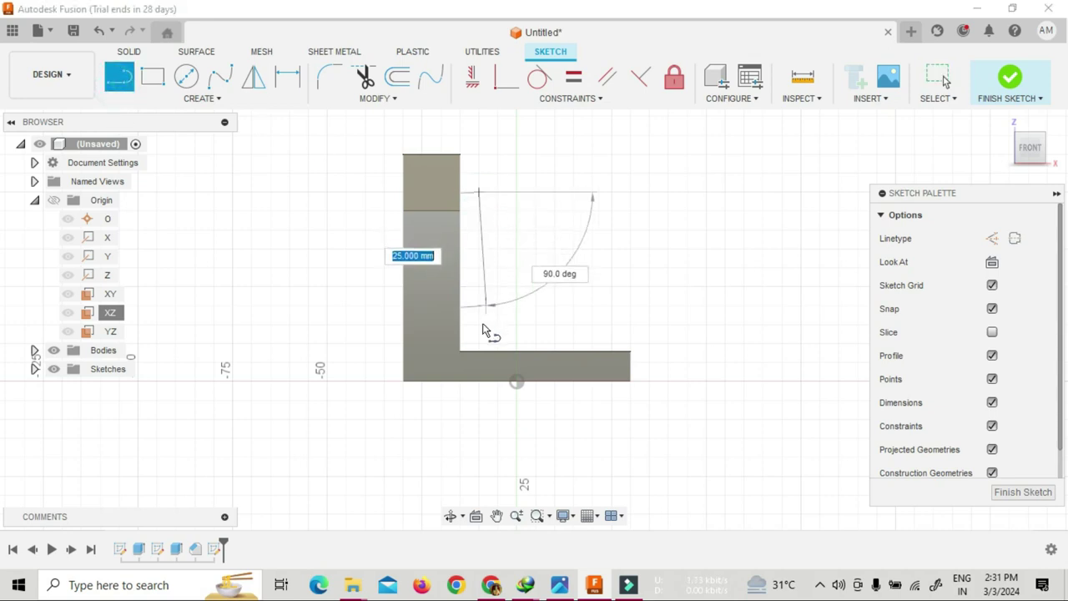
click(481, 327)
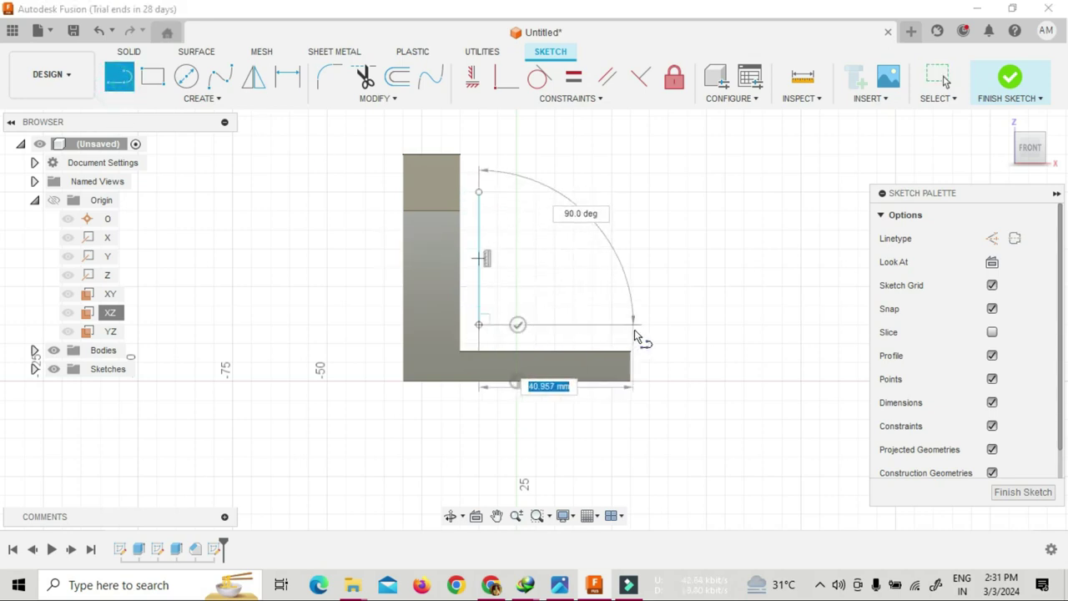
click(632, 326)
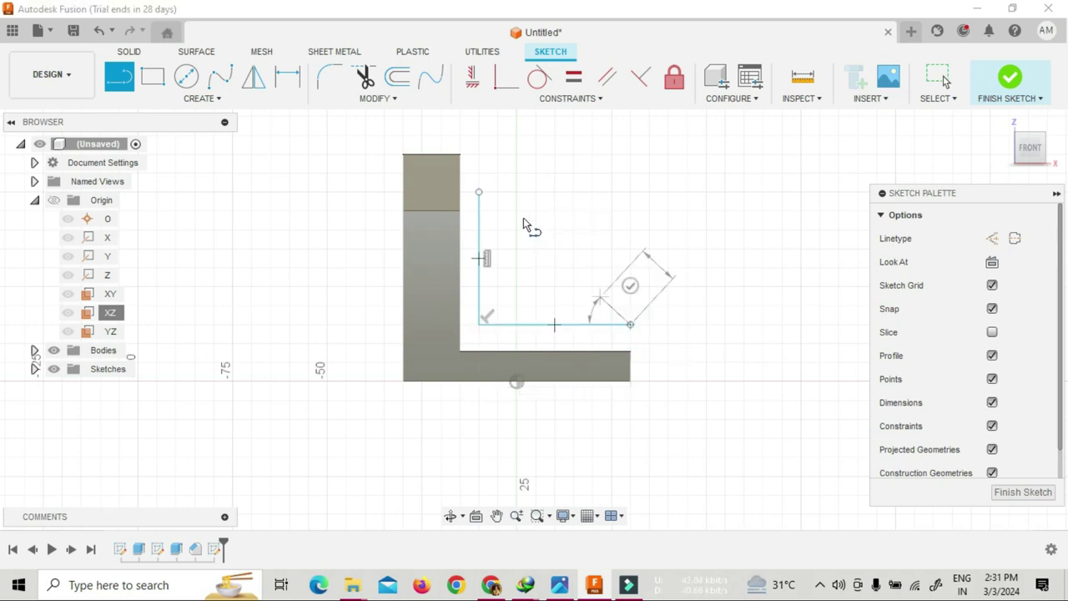
click(480, 194)
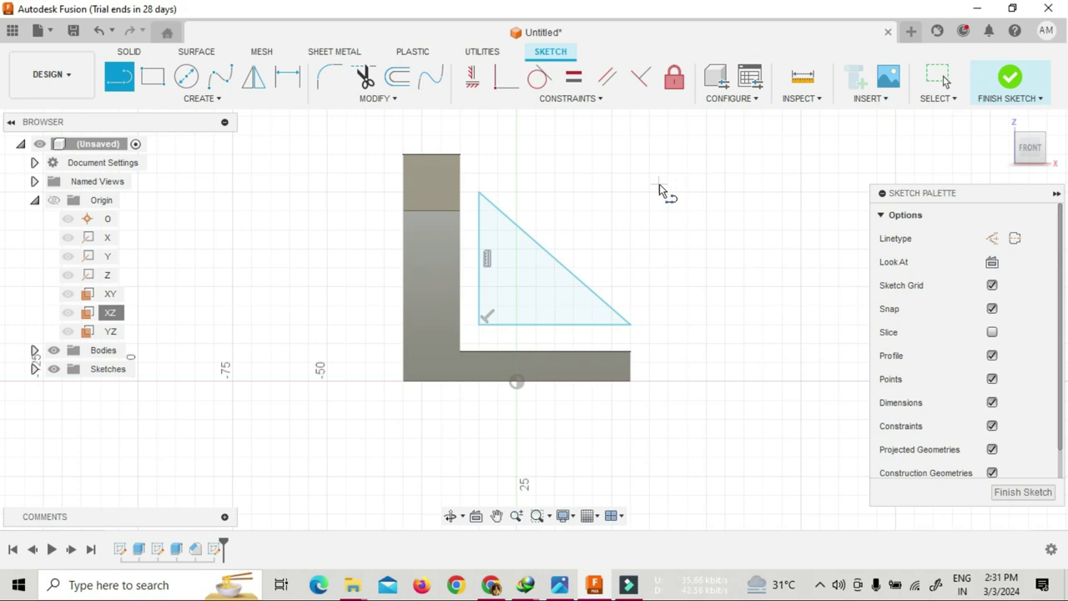
key(Escape)
click(223, 97)
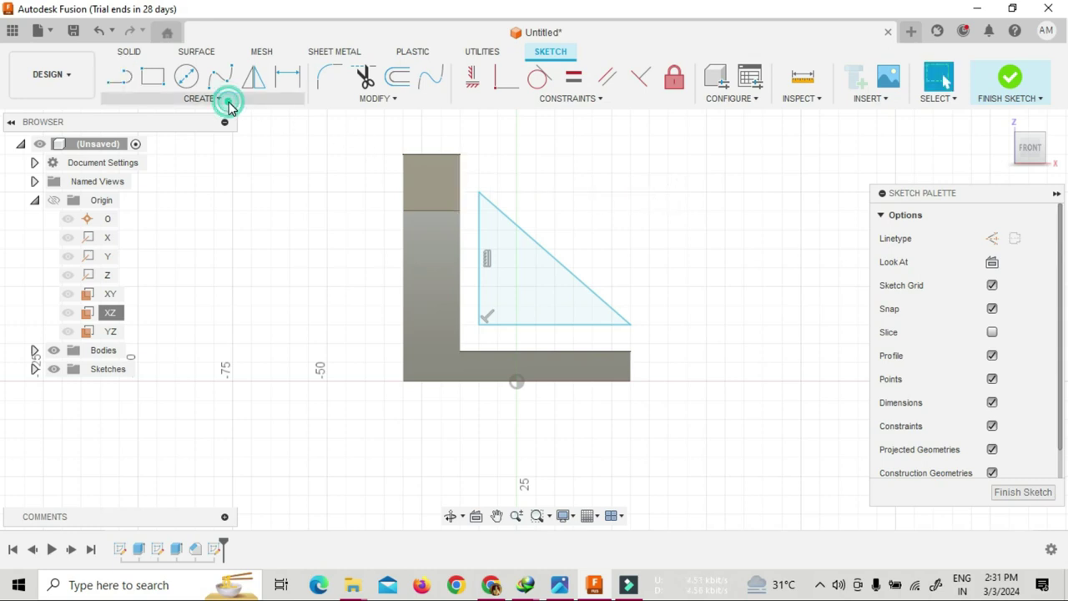
click(165, 354)
- Dimension the rib triangle's bottom edge to 45 mm
click(526, 325)
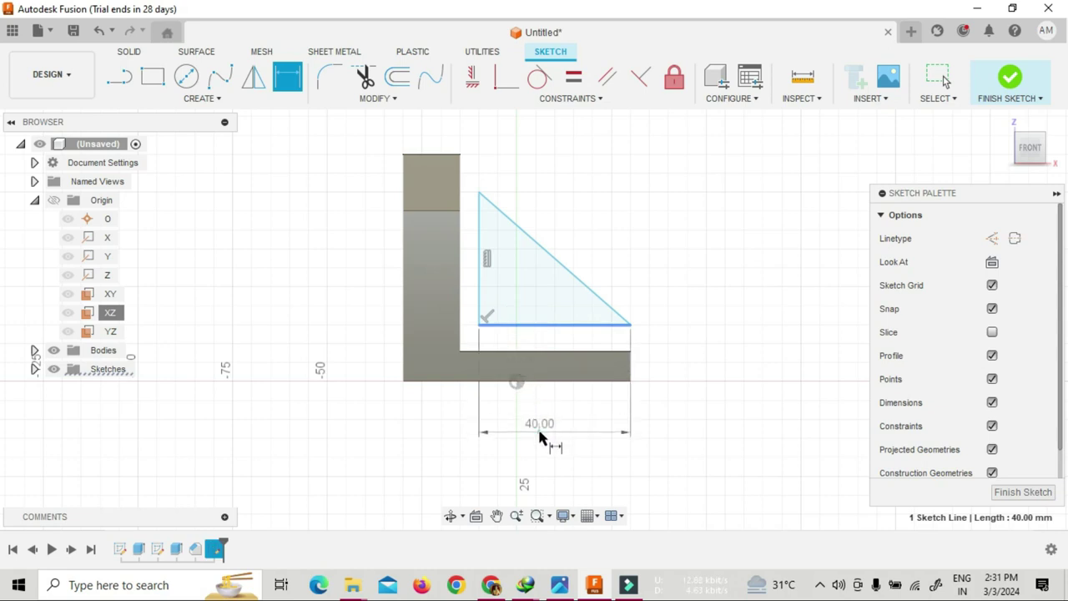
click(547, 434)
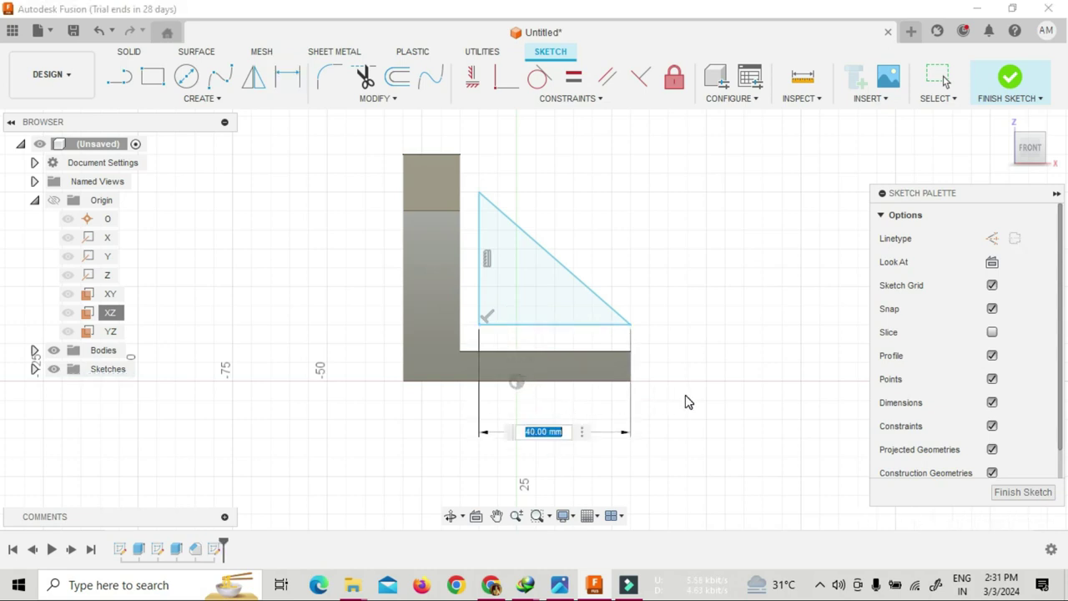
click(566, 589)
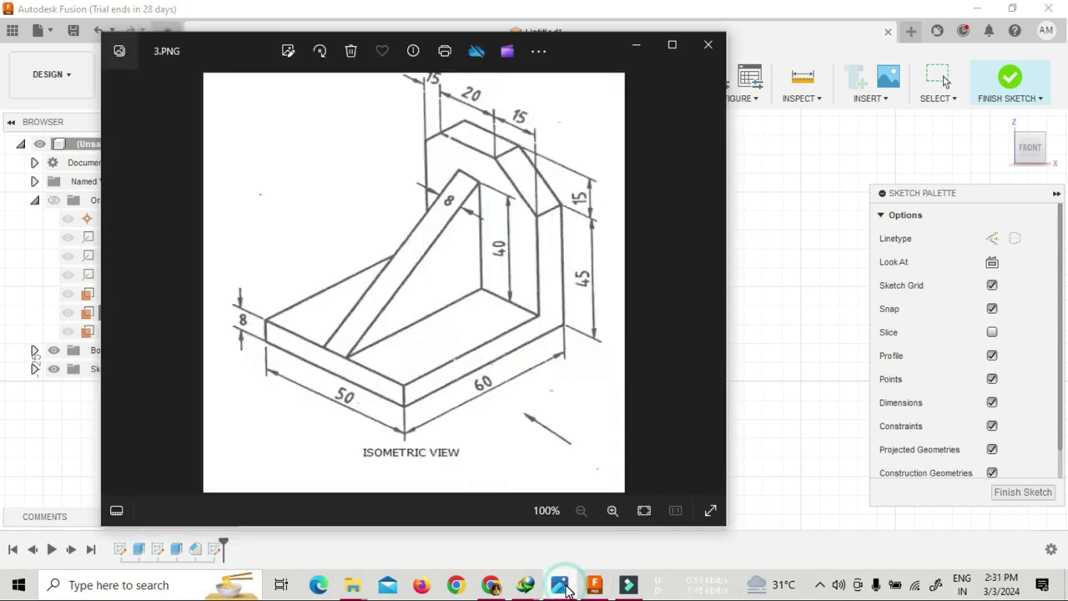
click(566, 589)
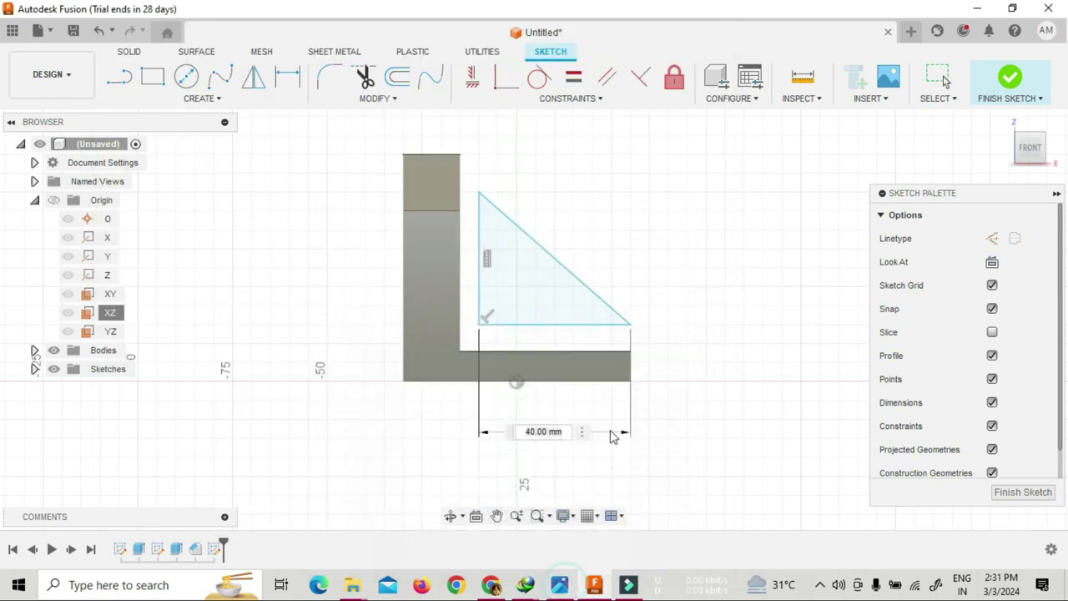
double_click(512, 432)
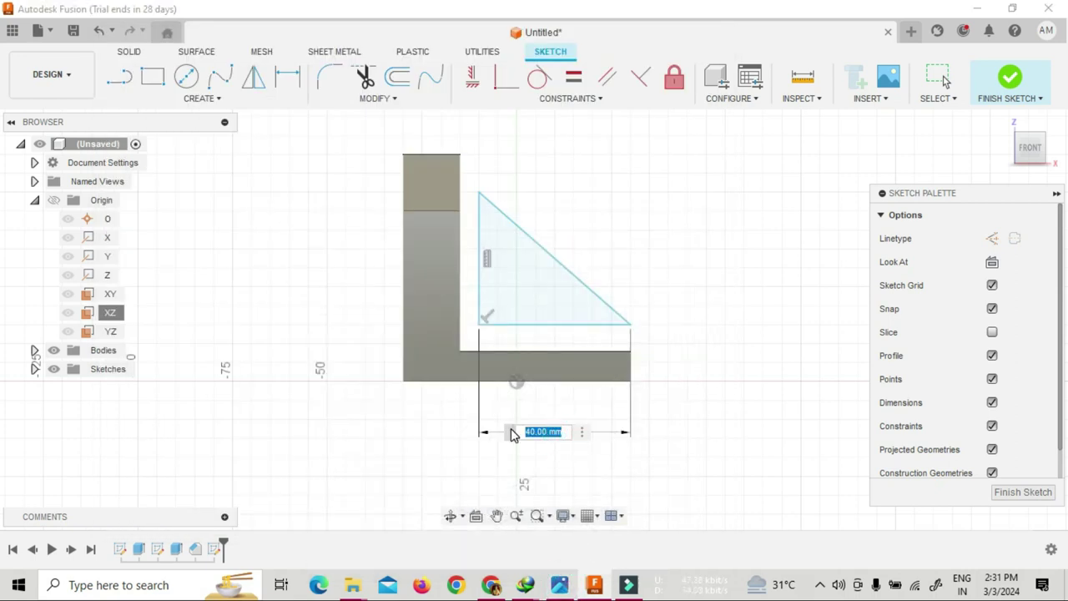
text(45)
key(Return)
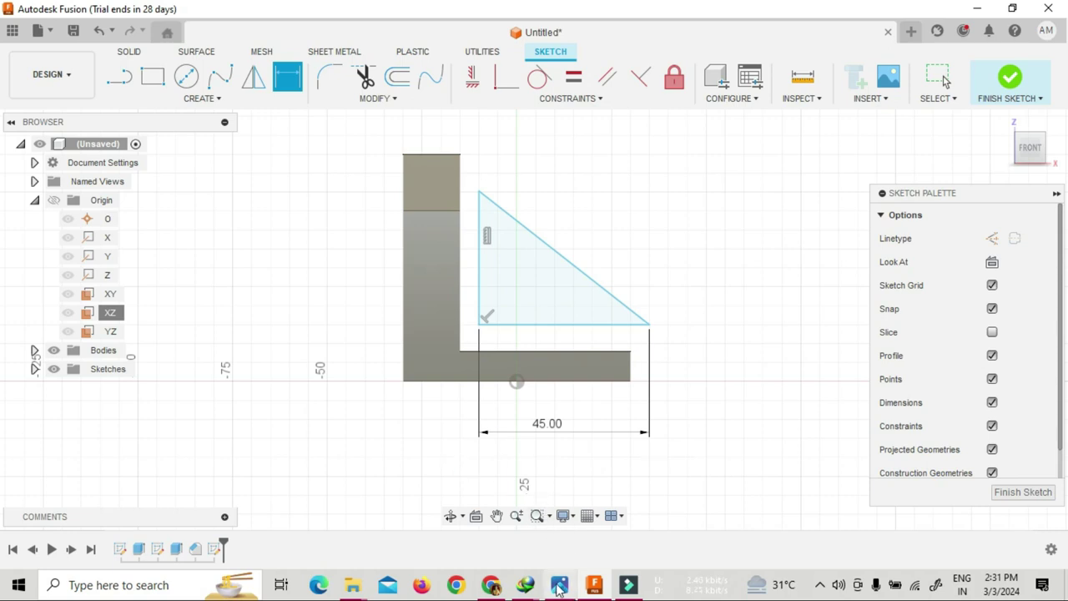
click(559, 584)
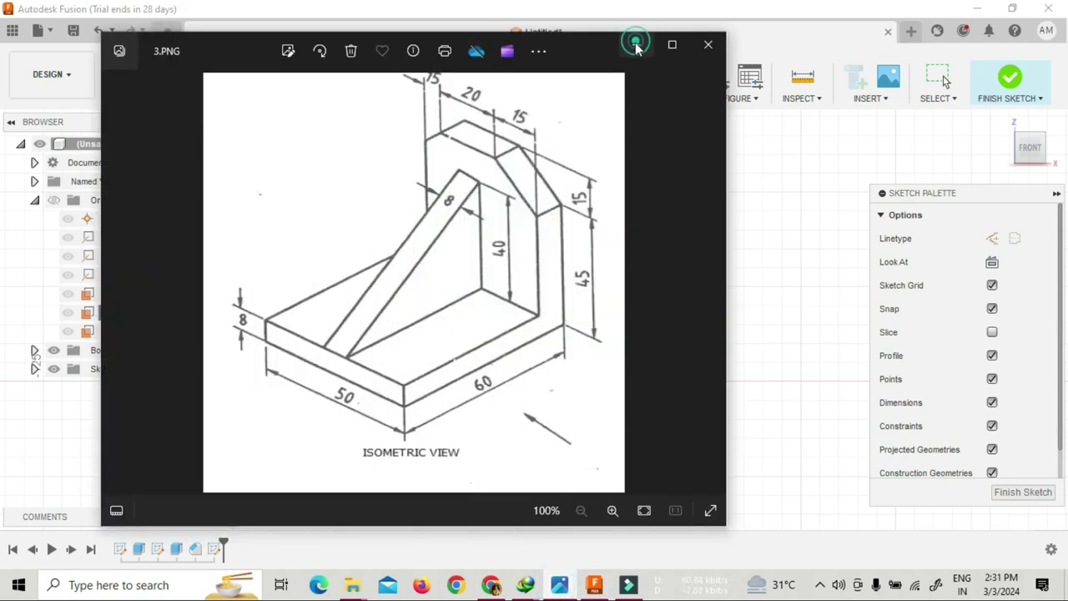
click(636, 46)
- Set the triangle's vertical edge to 40 mm and snap its corner to the inside corner
click(480, 278)
click(298, 300)
text(40)
key(Return)
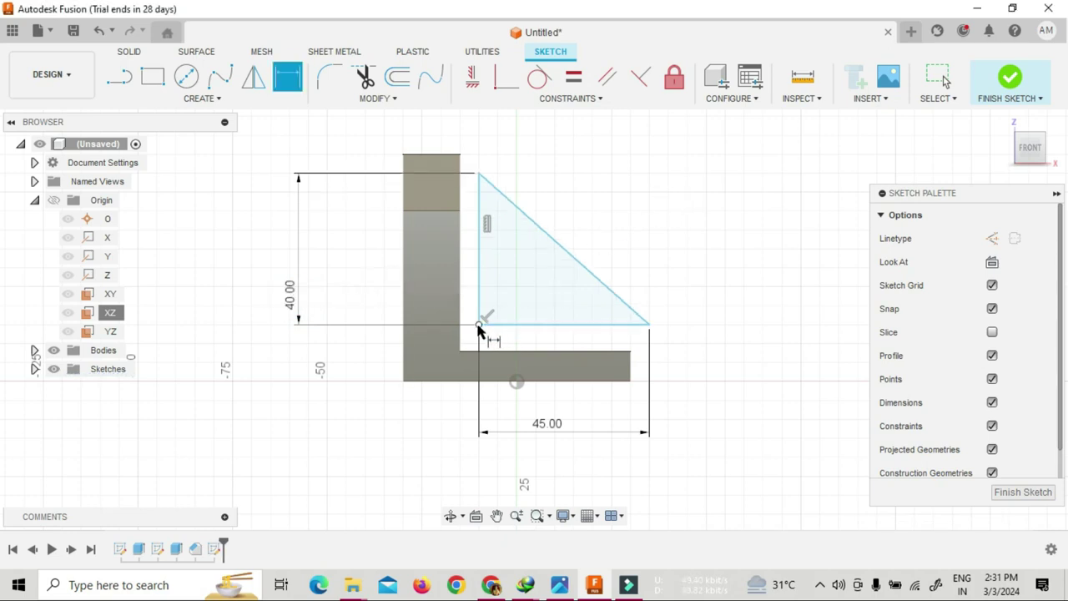
click(461, 351)
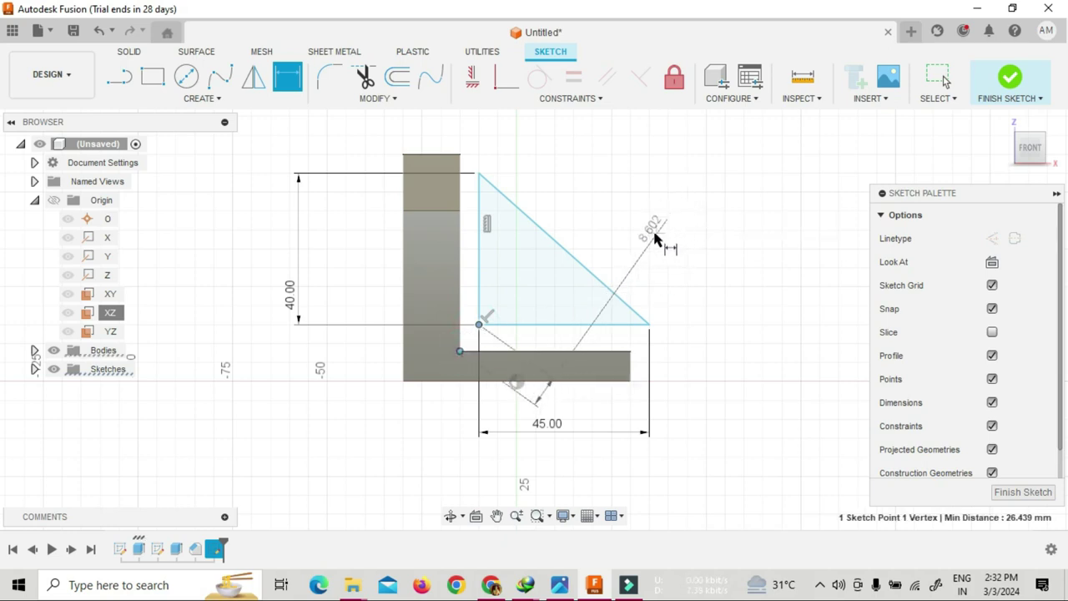
click(503, 88)
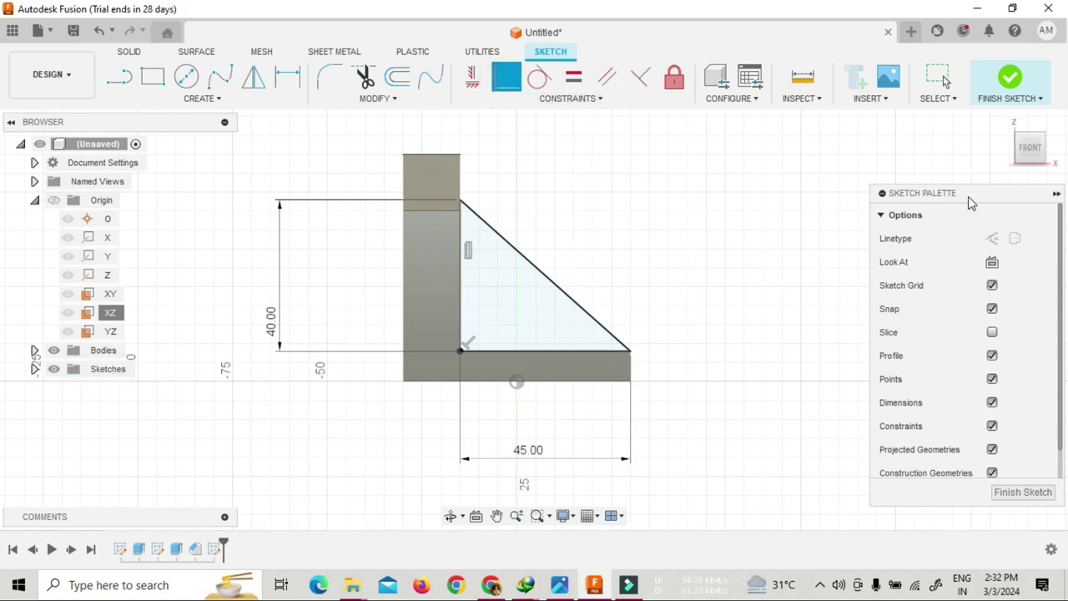
- Finish the sketch and extrude the triangle symmetrically 4 mm, joined to the bracket
click(1004, 124)
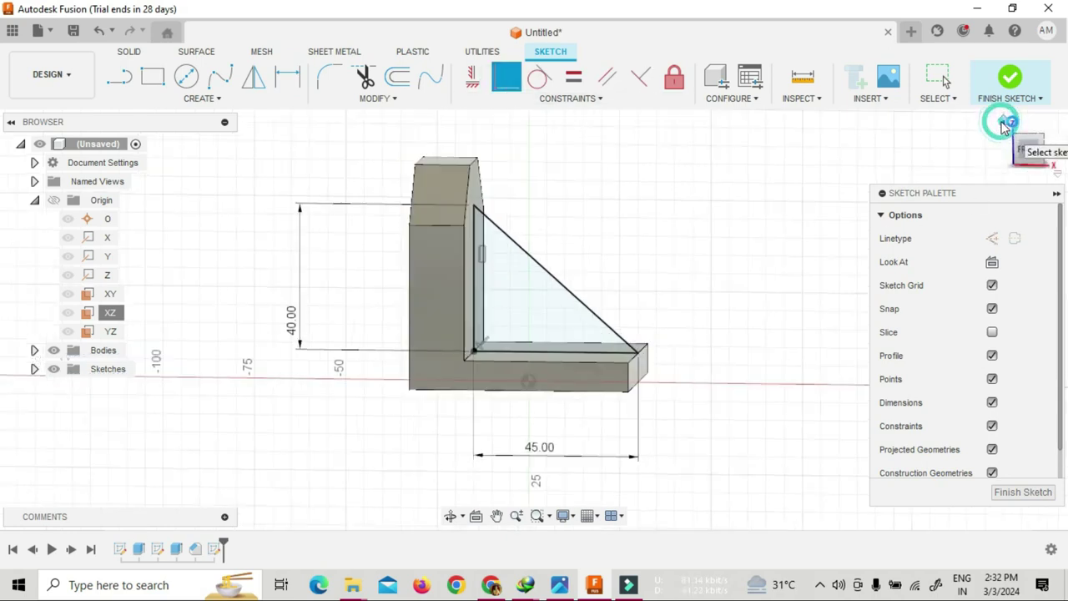
click(1011, 99)
click(1010, 119)
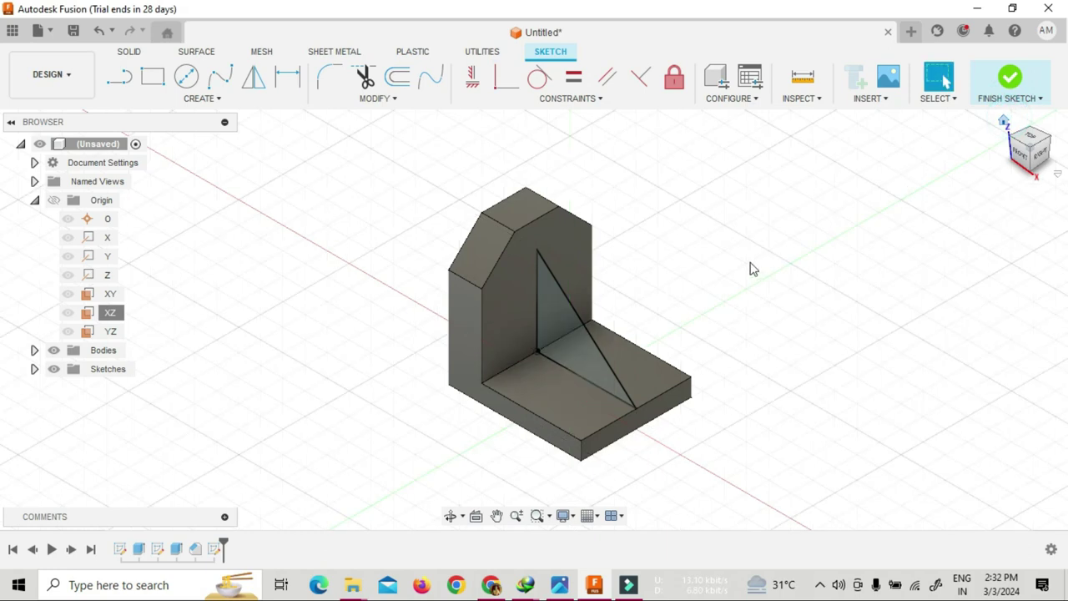
click(151, 76)
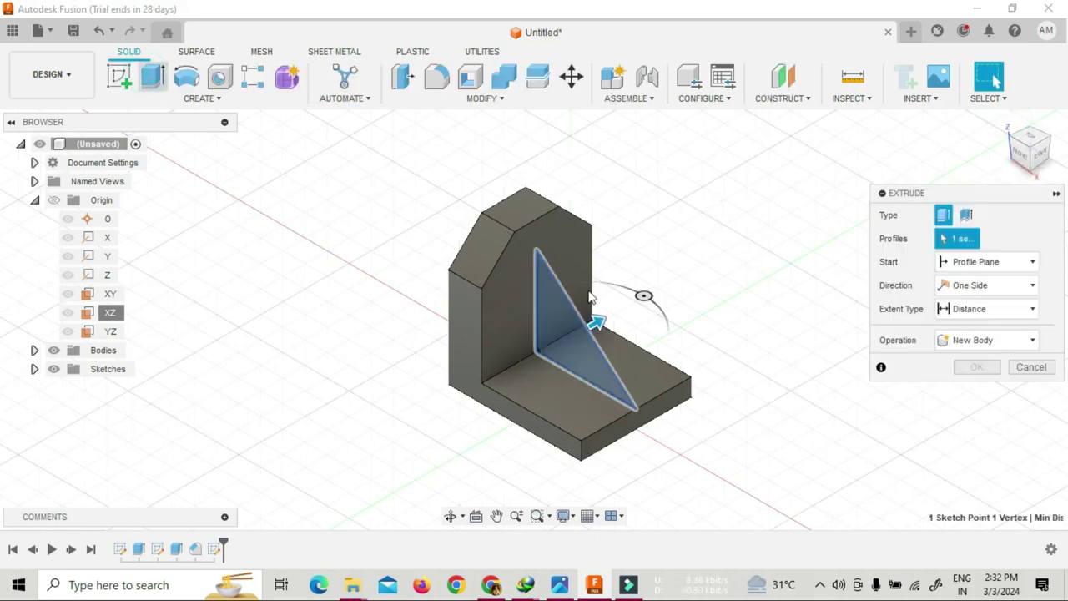
click(972, 287)
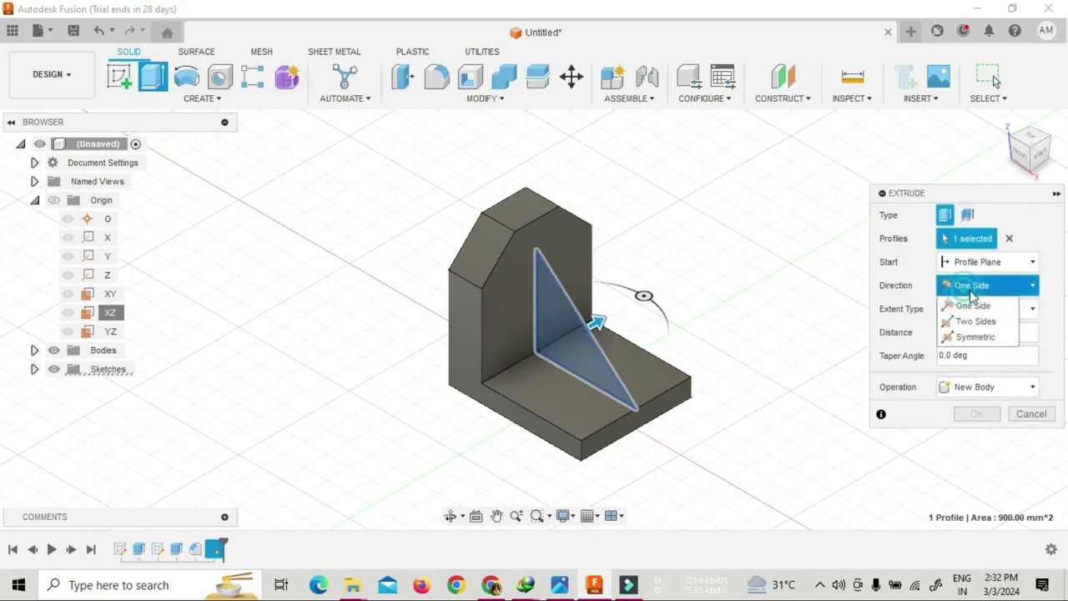
click(970, 336)
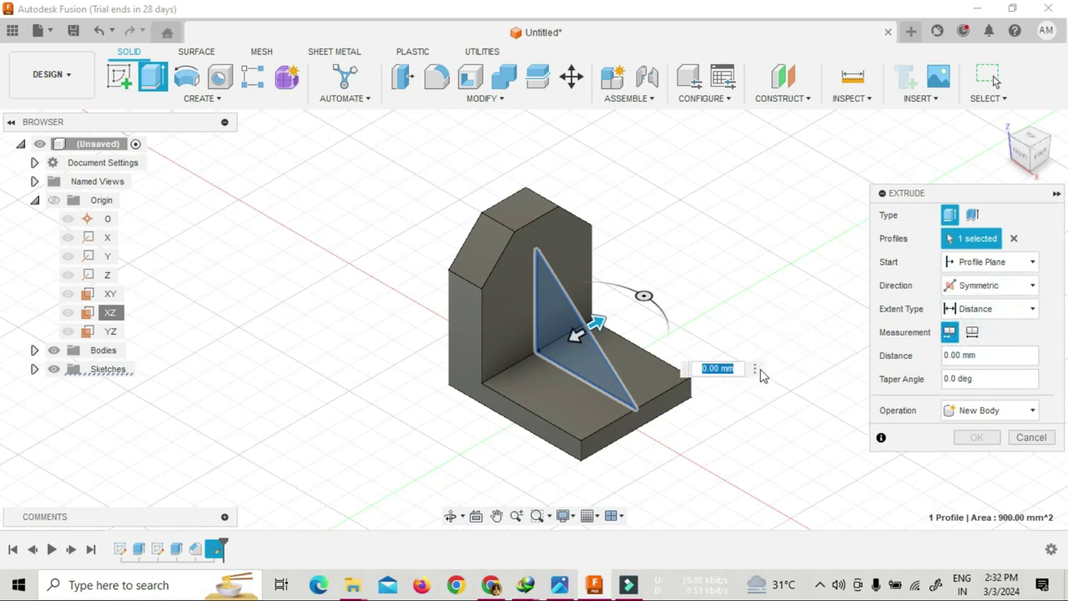
click(561, 586)
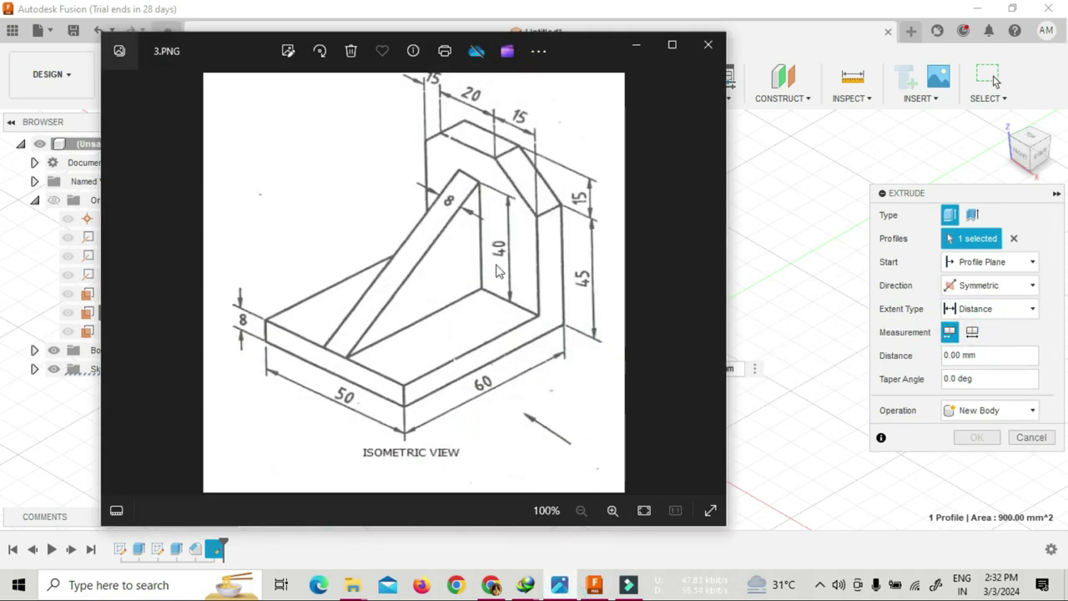
click(632, 47)
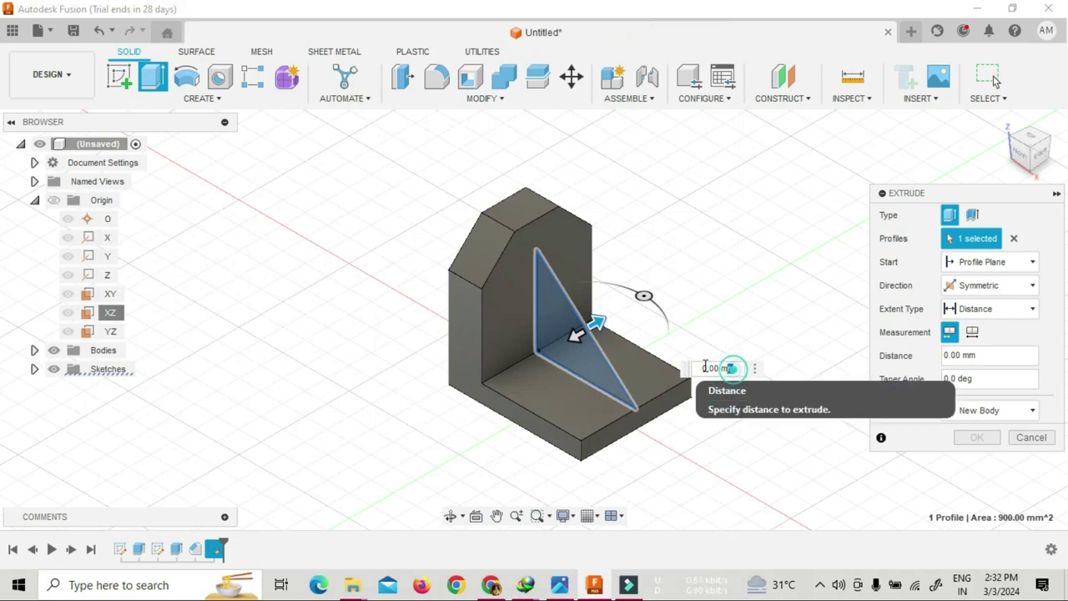
click(706, 367)
text(4)
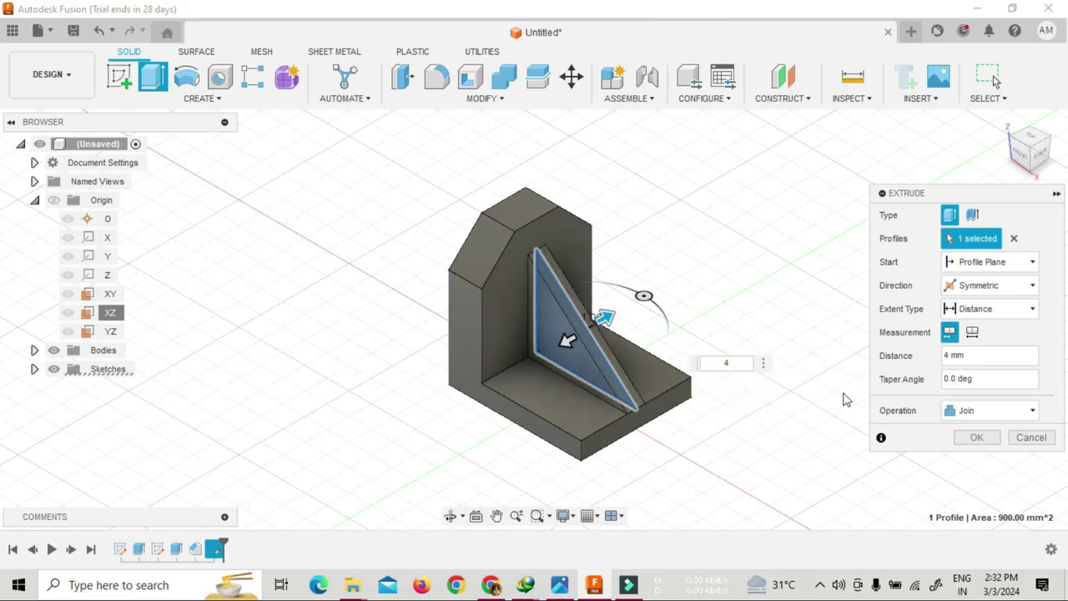
click(972, 438)
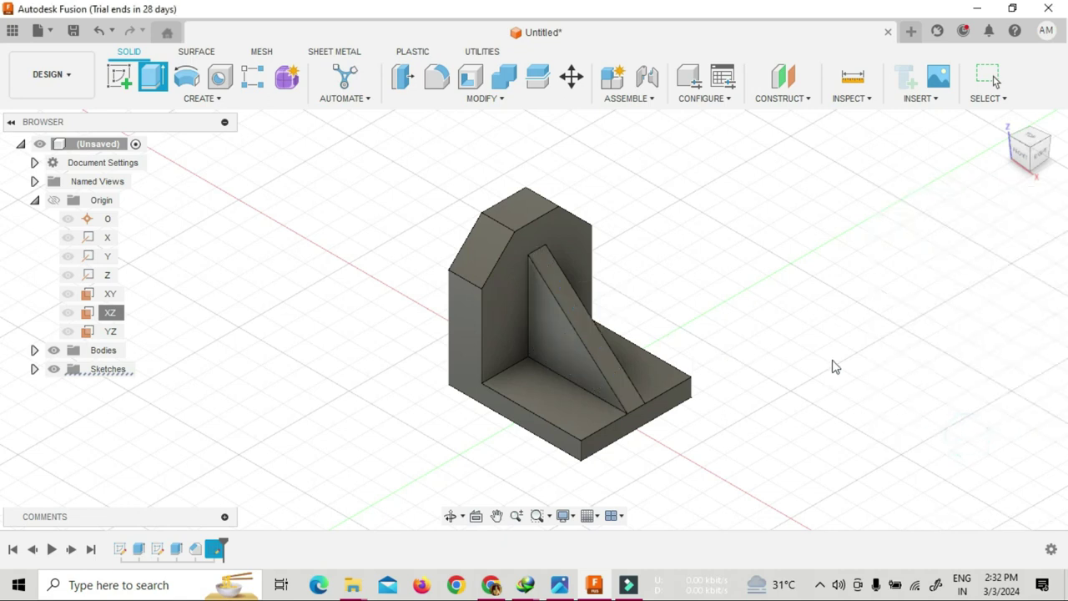
mouse_move(745, 331)
middle_down()
mouse_move(754, 253)
mouse_move(746, 306)
middle_up()
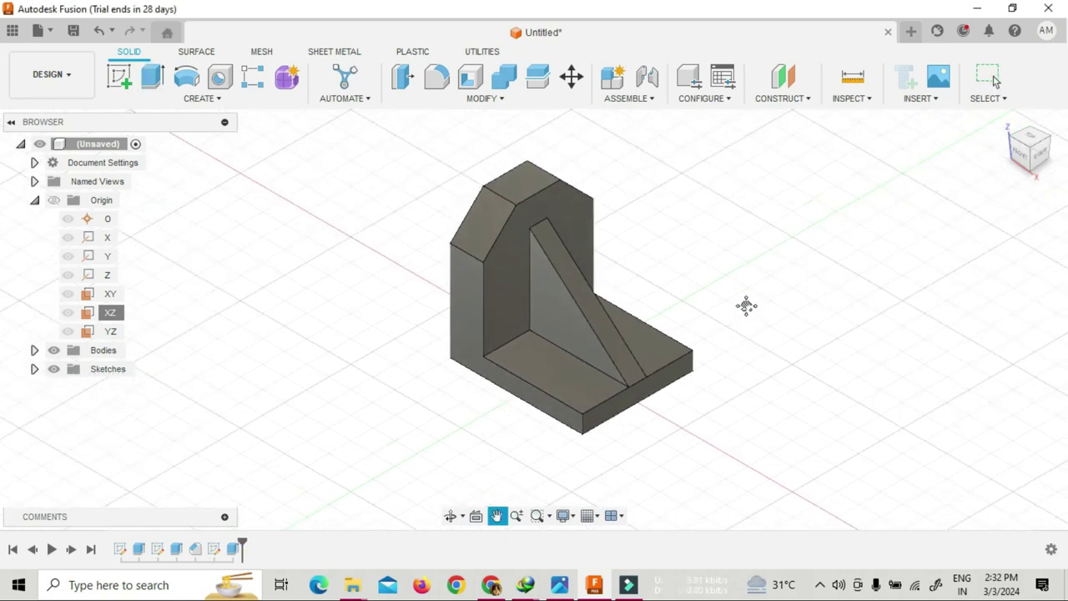
click(518, 517)
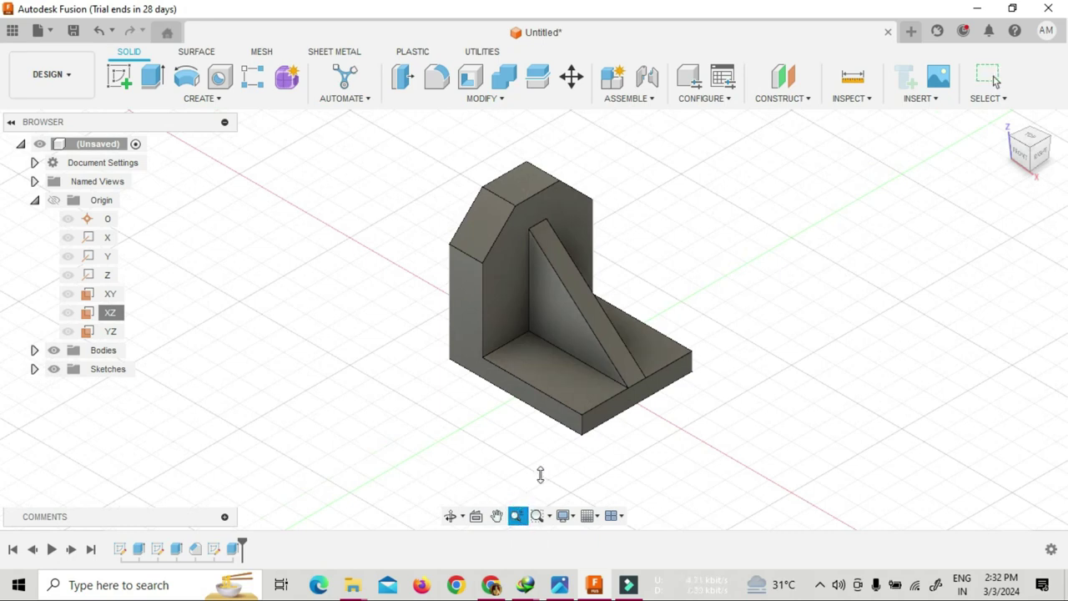
mouse_move(562, 356)
mouse_down()
mouse_move(582, 341)
mouse_move(597, 366)
mouse_move(596, 353)
mouse_up()
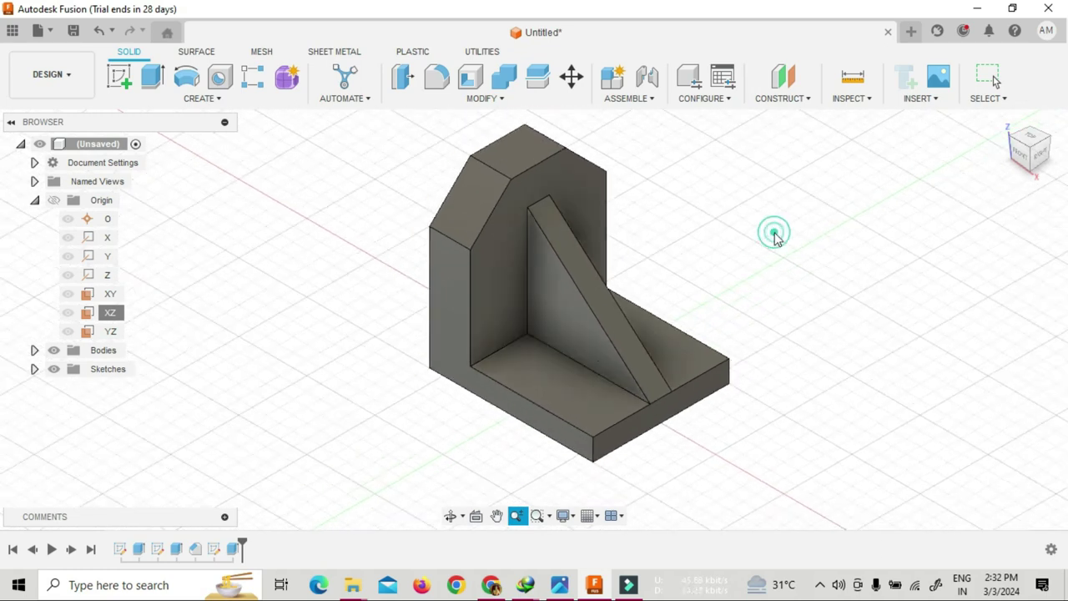
key(Escape)
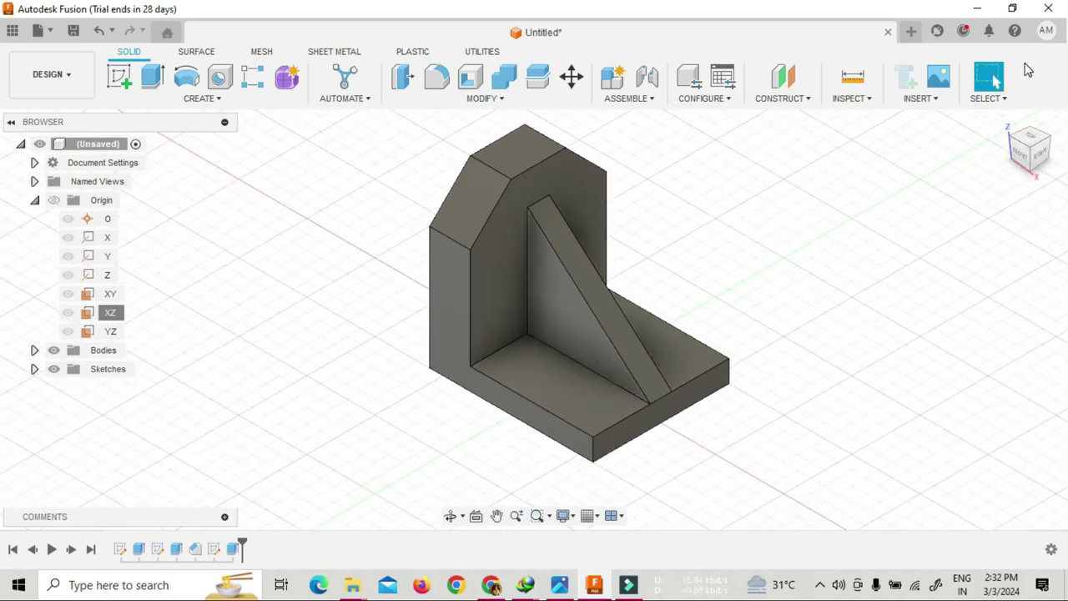